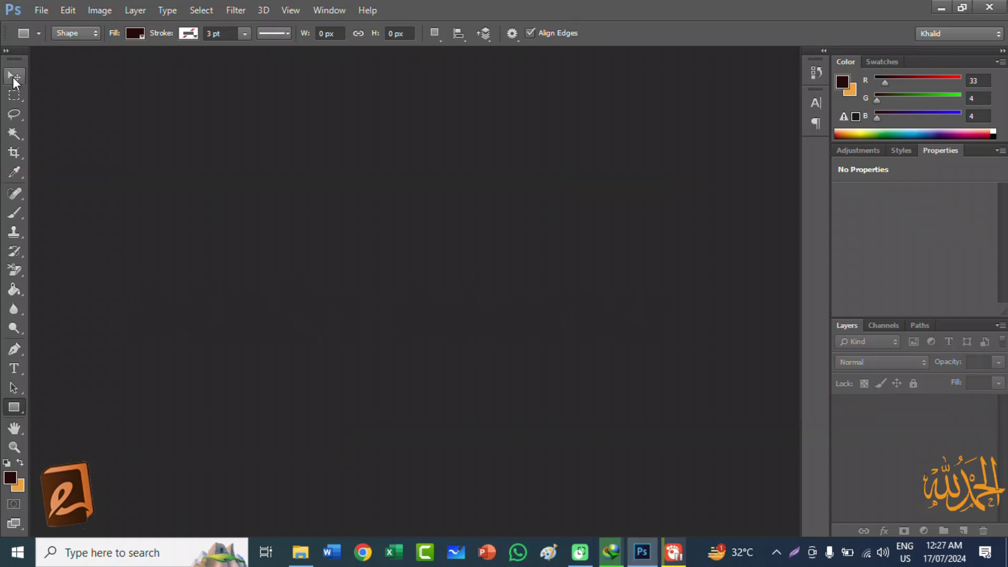
Look over the option settings of the Move, Rectangular Marquee and Lasso tools, ending with the Move tool active
left_click(12, 76)
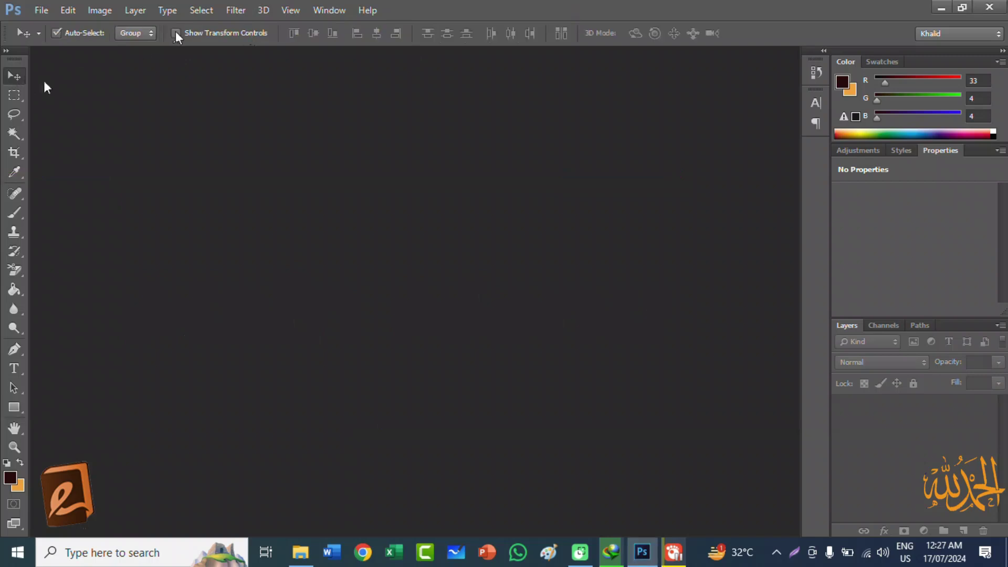
left_click(15, 96)
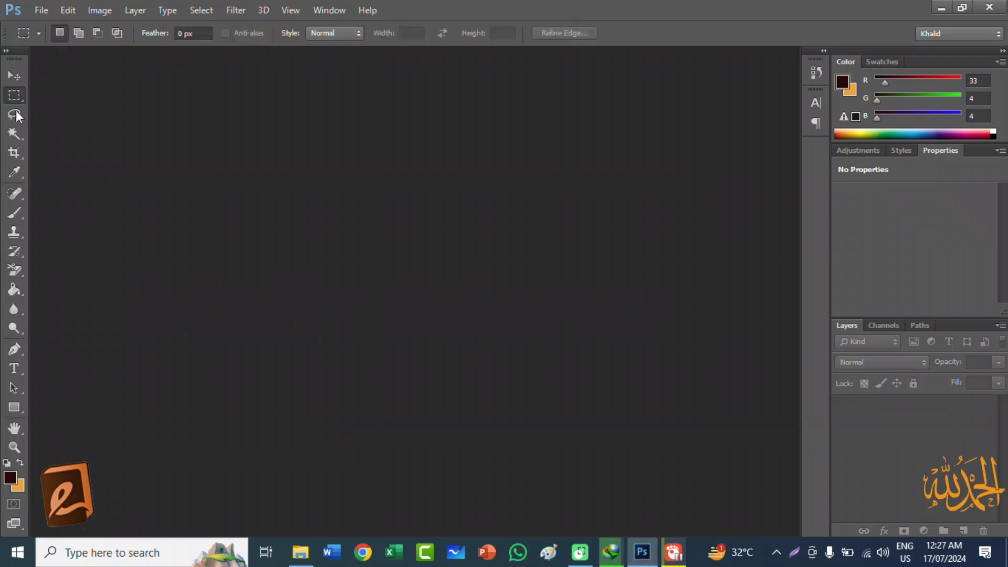
left_click(14, 114)
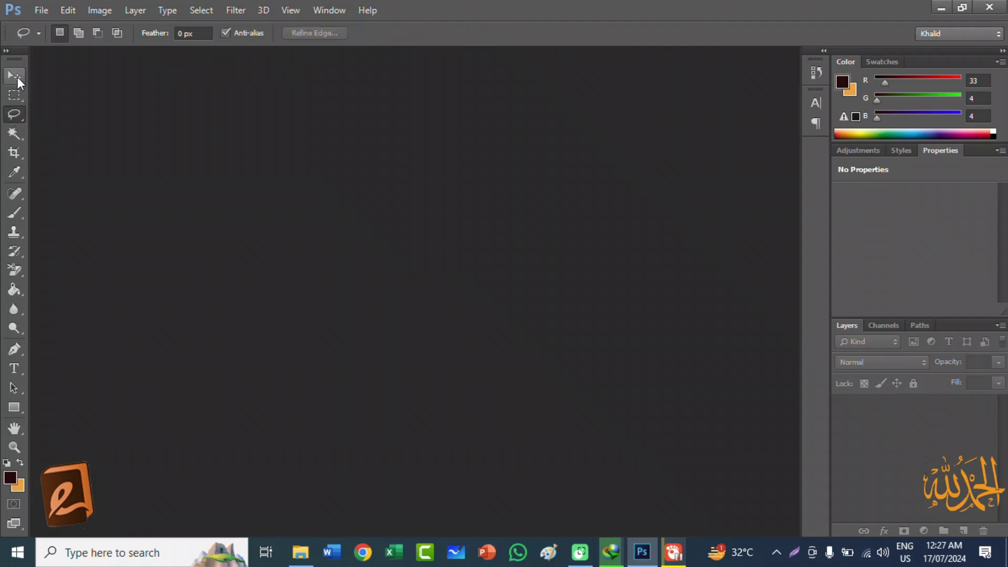
left_click(16, 76)
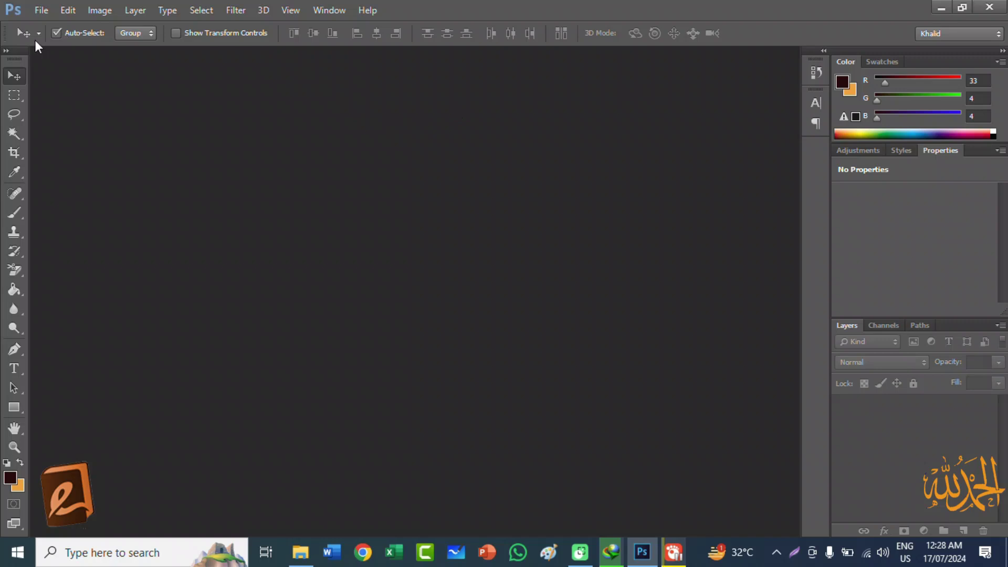
left_click(39, 11)
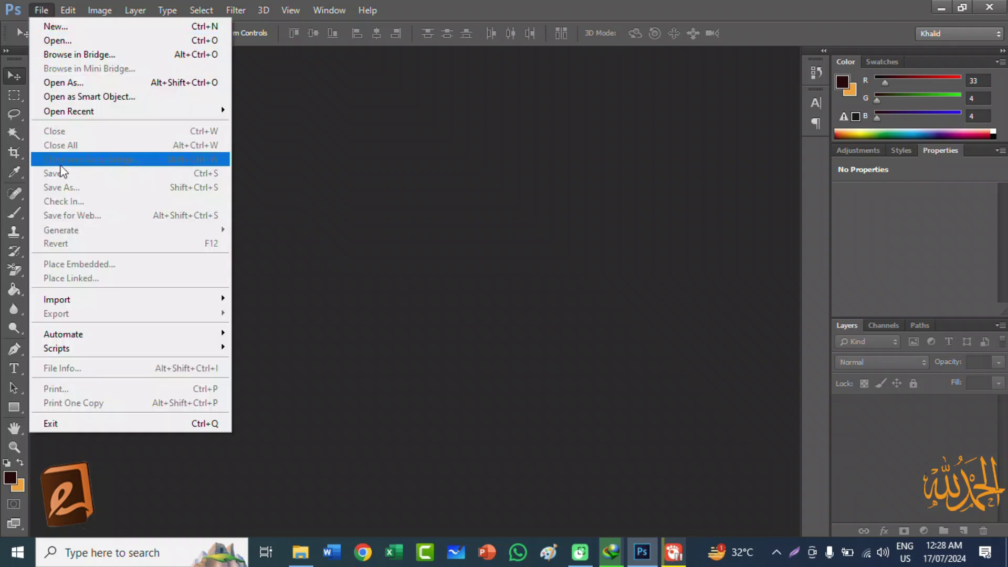
left_click(272, 95)
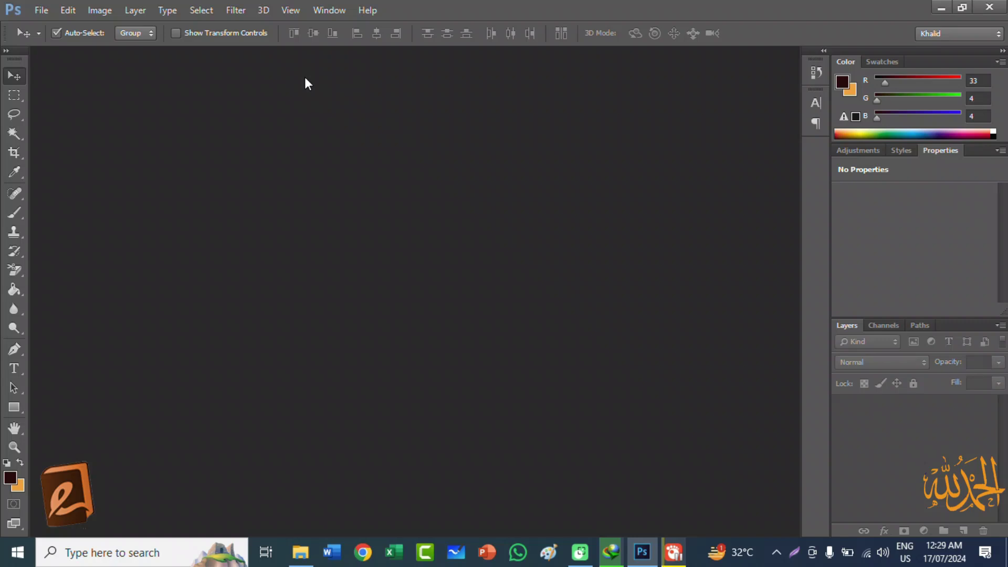
left_click(40, 12)
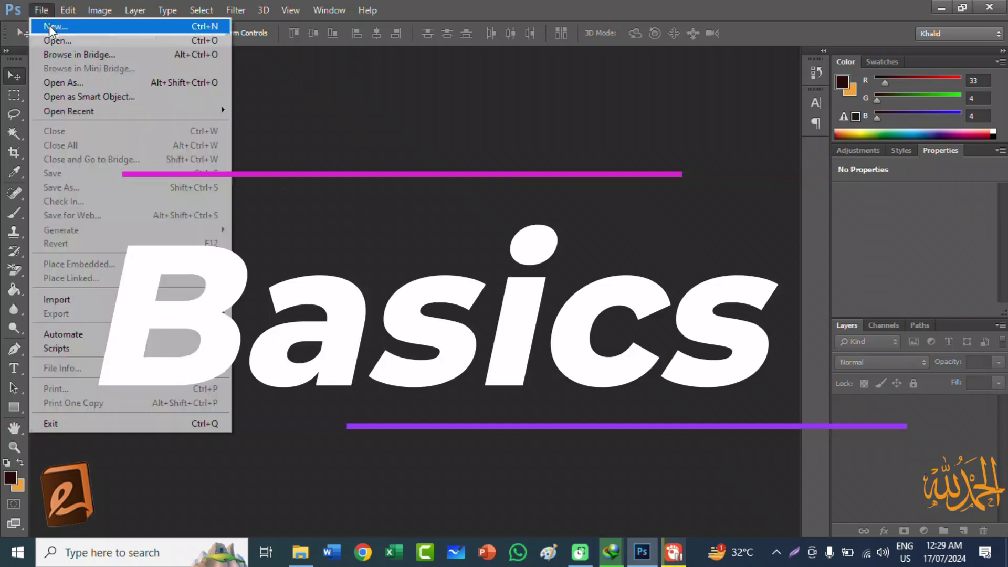
left_click(50, 28)
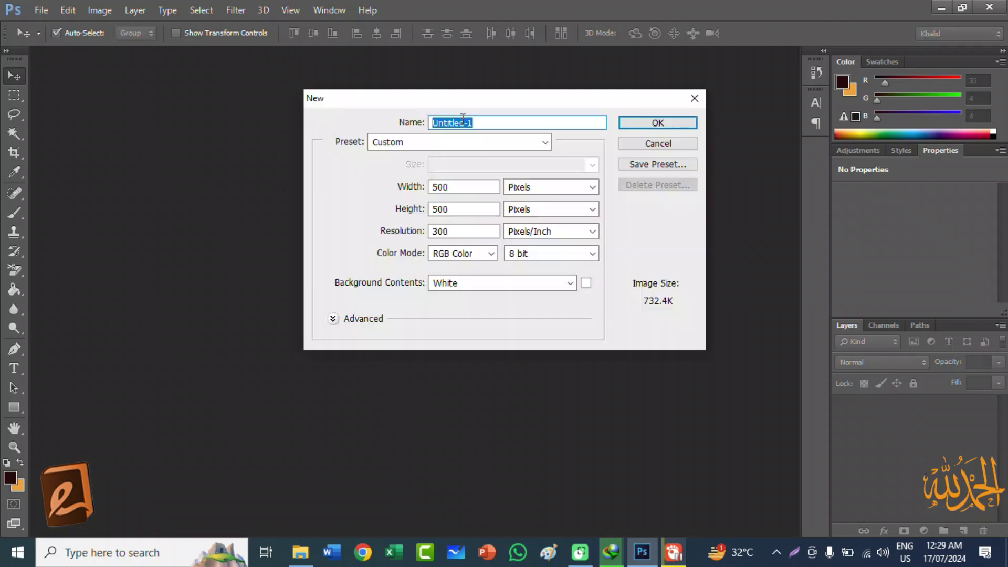
left_click(695, 99)
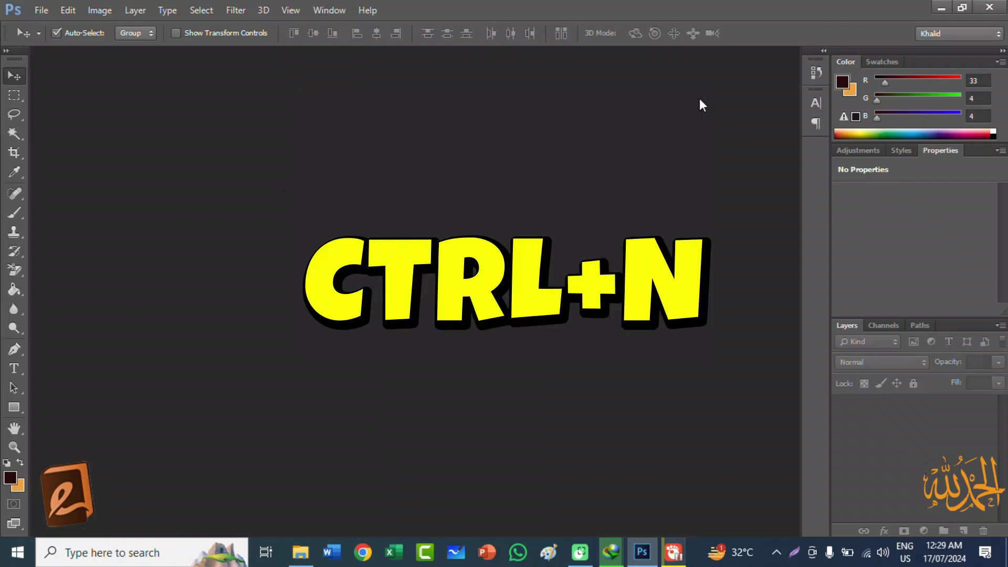
Start a new document and name it "test lesson 1"
key("ctrl+n")
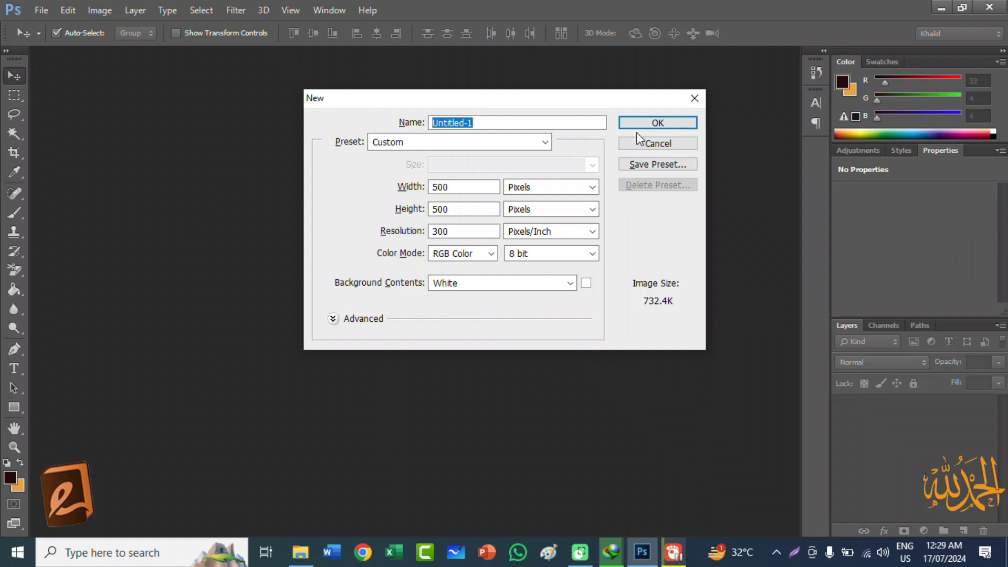
left_click(479, 121)
left_click_drag(480, 122, 425, 122)
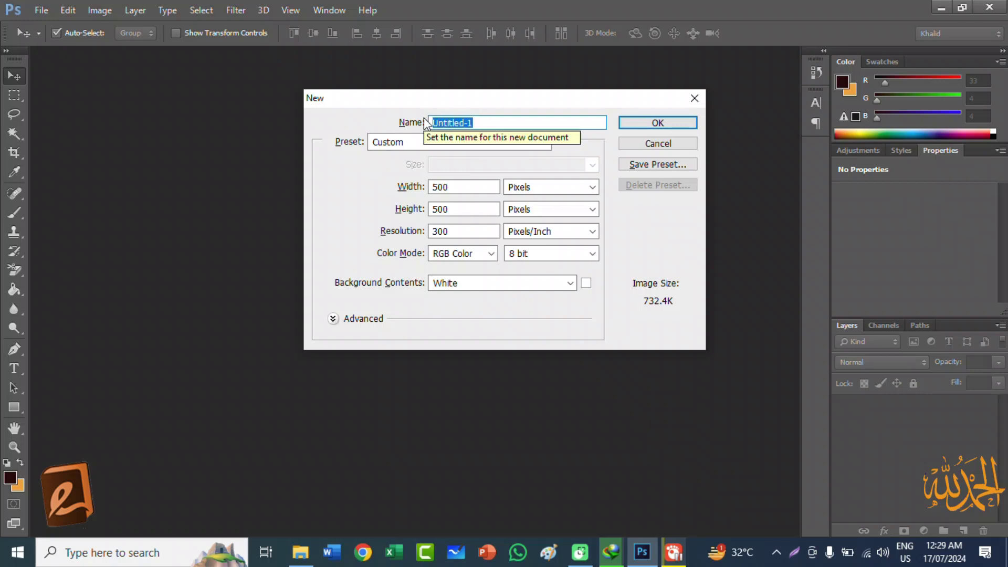
type("test")
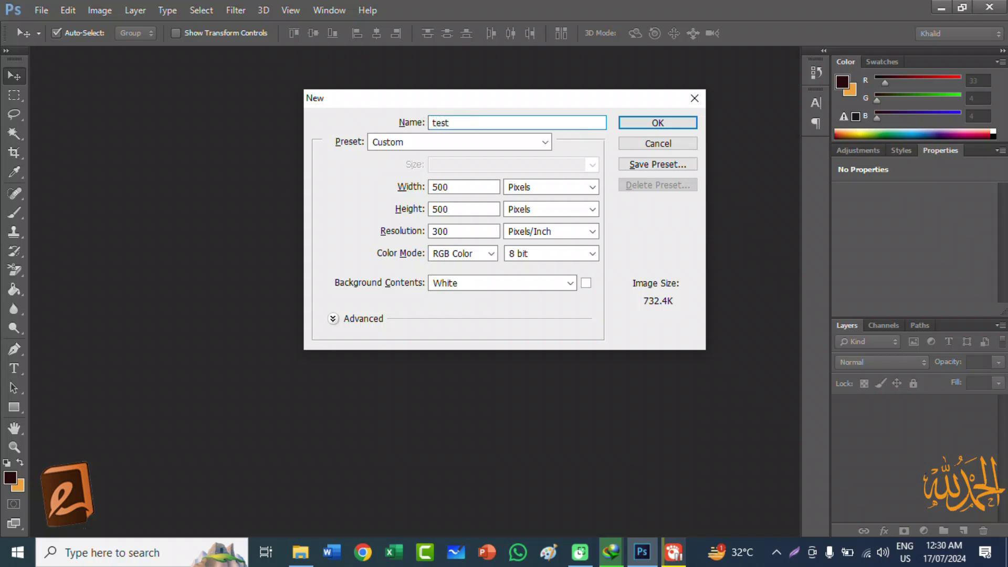
type(" lesson 1")
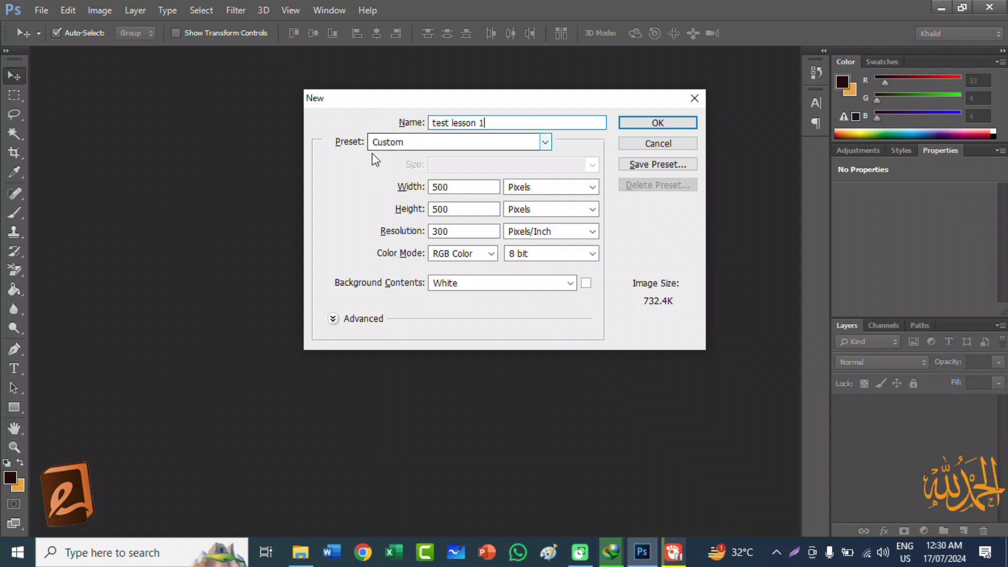
Try the Web and Mobile & Devices presets for the new document
left_click(545, 143)
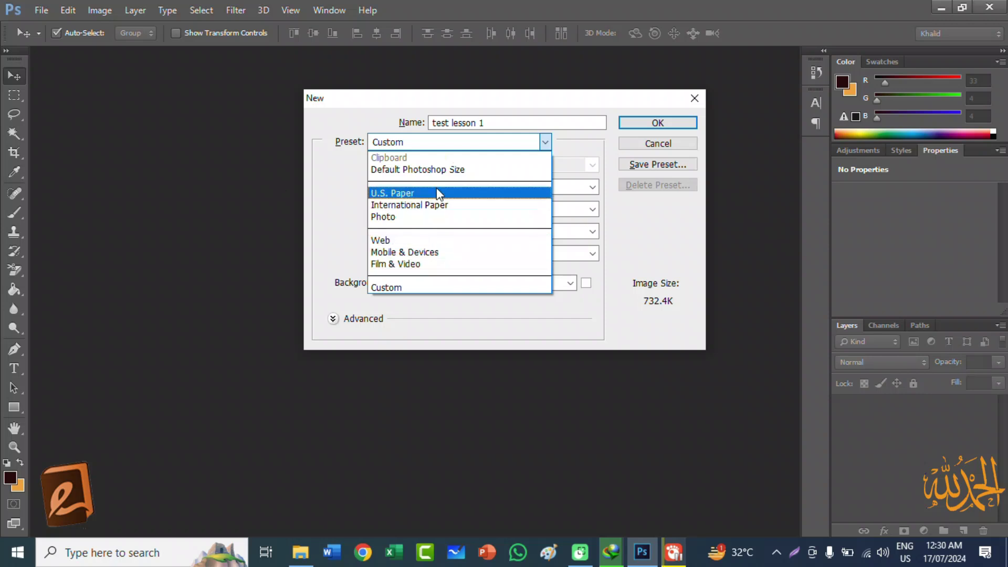
left_click(410, 239)
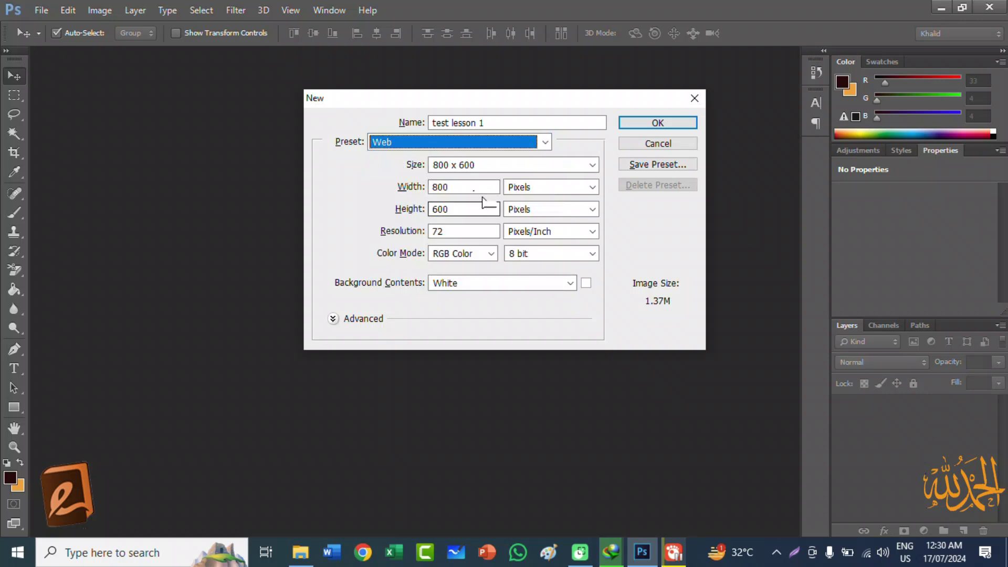
left_click(545, 143)
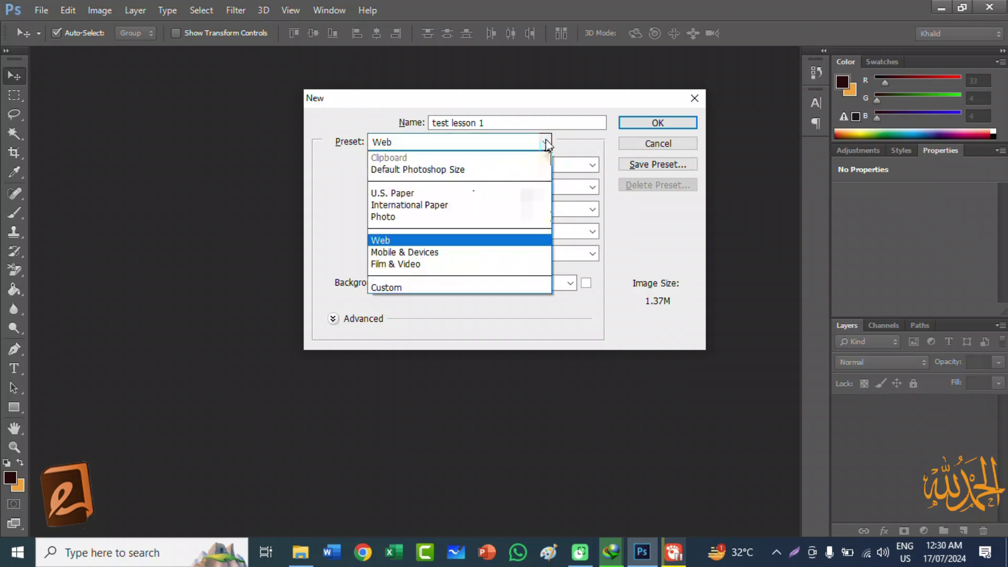
left_click(439, 253)
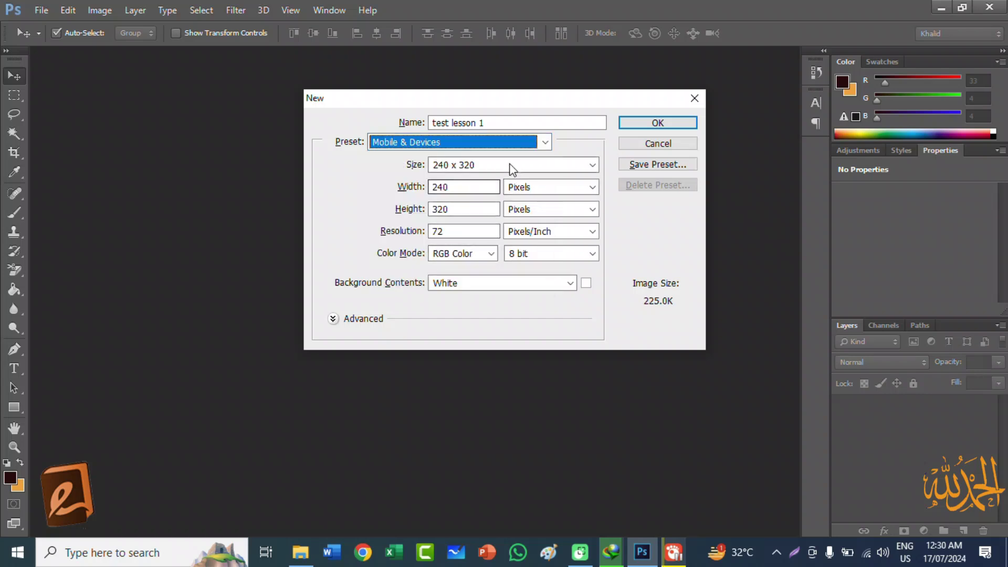
Choose the Custom preset and set the document's width and height to 500 pixels each
left_click(545, 142)
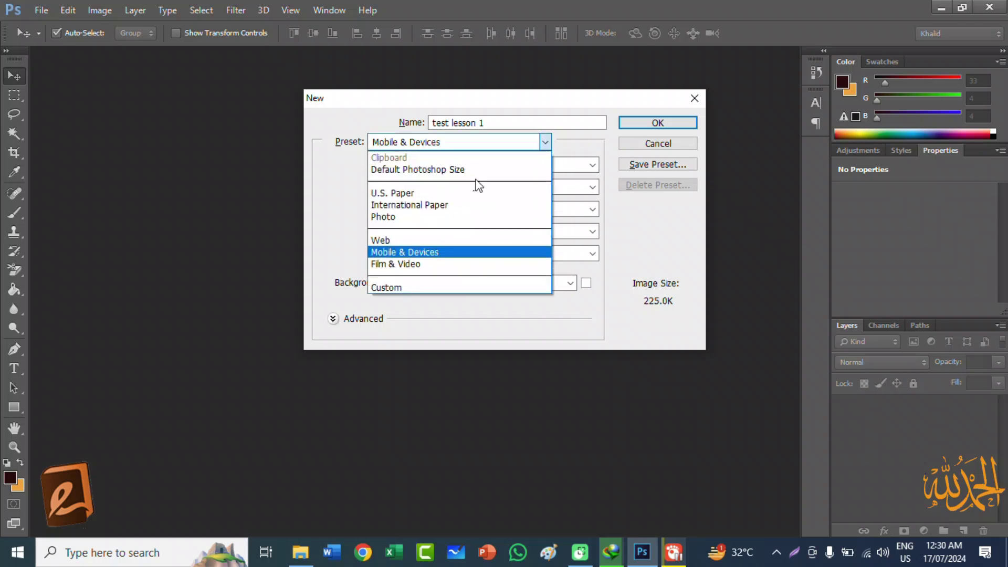
left_click(388, 288)
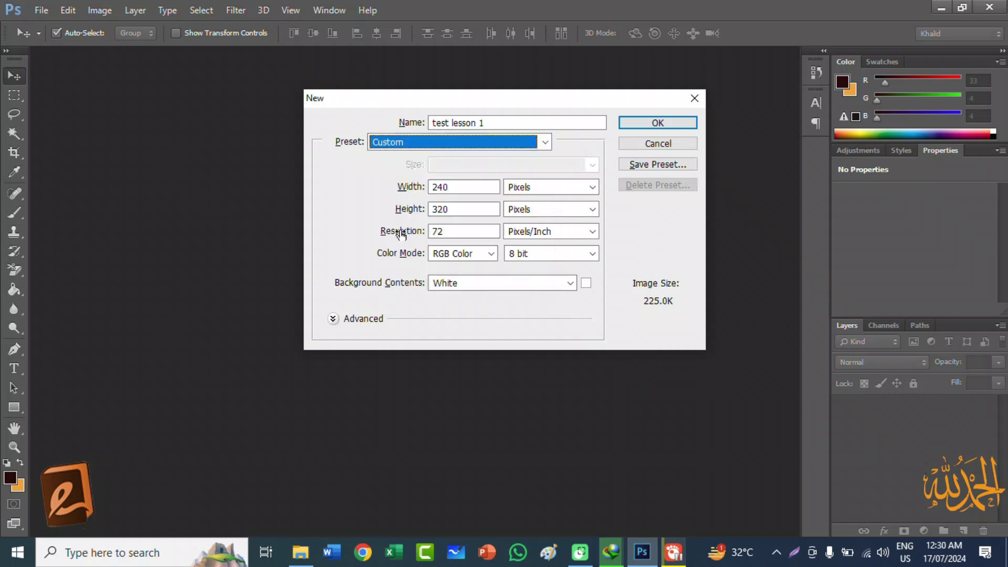
left_click(462, 188)
left_click(420, 187)
type("500")
left_click(412, 209)
type("500")
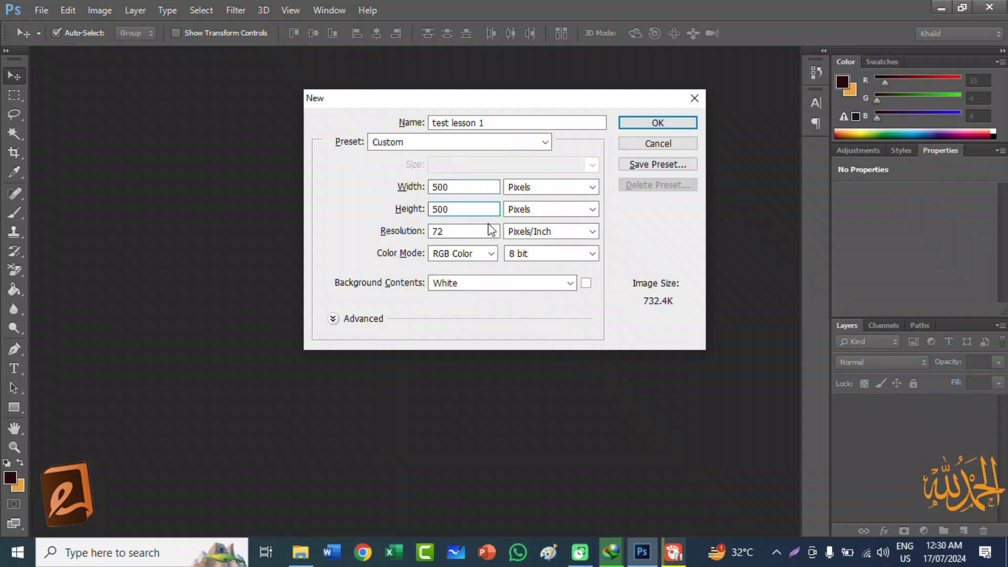
left_click(592, 188)
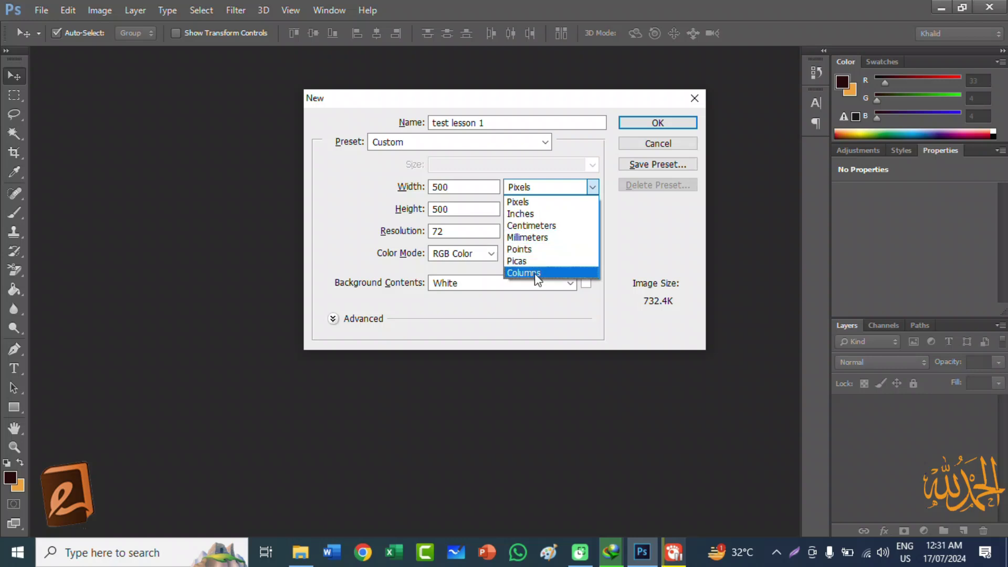
left_click(525, 202)
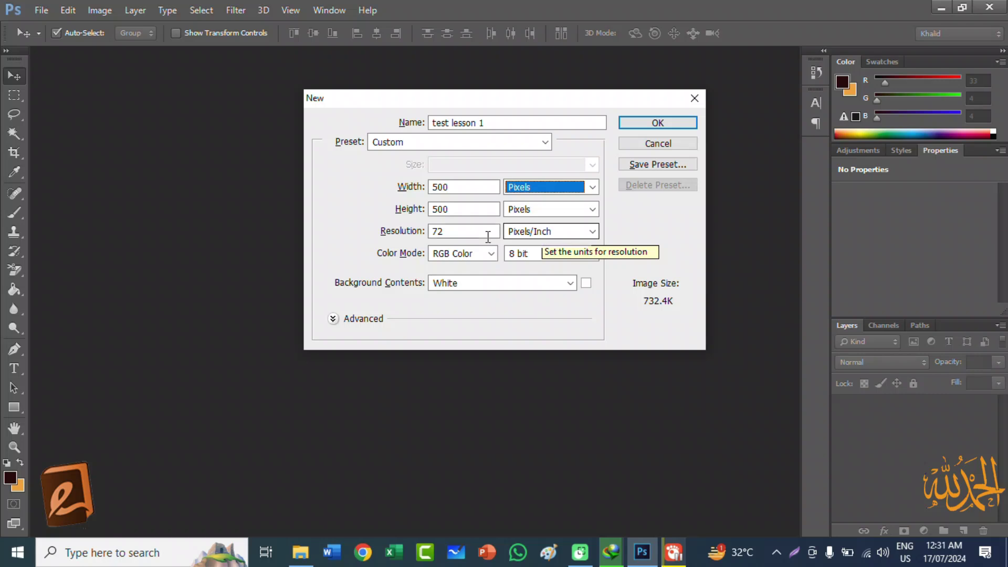
Try a resolution of 300 pixels/inch and set it back to 72
double_click(454, 232)
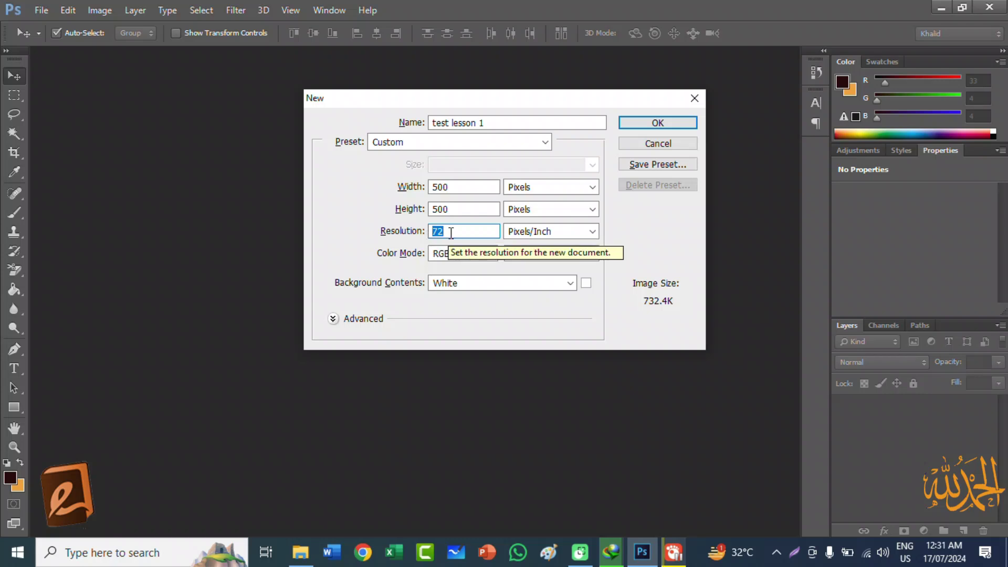
type("3")
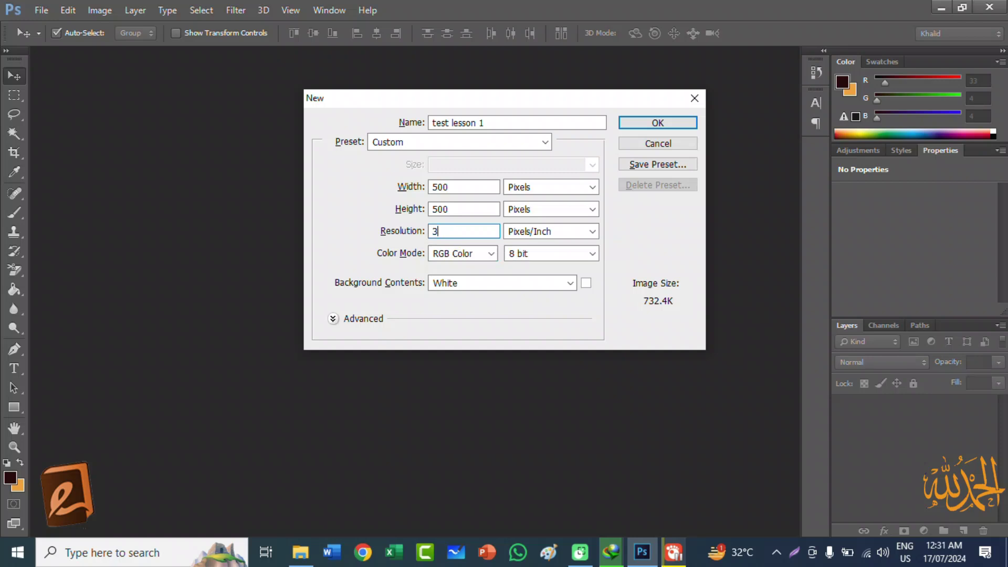
type("00")
key("BackSpace")
key("BackSpace")
key("BackSpace")
type("72")
Try CMYK Color as the document's color mode and return it to RGB Color
left_click(492, 253)
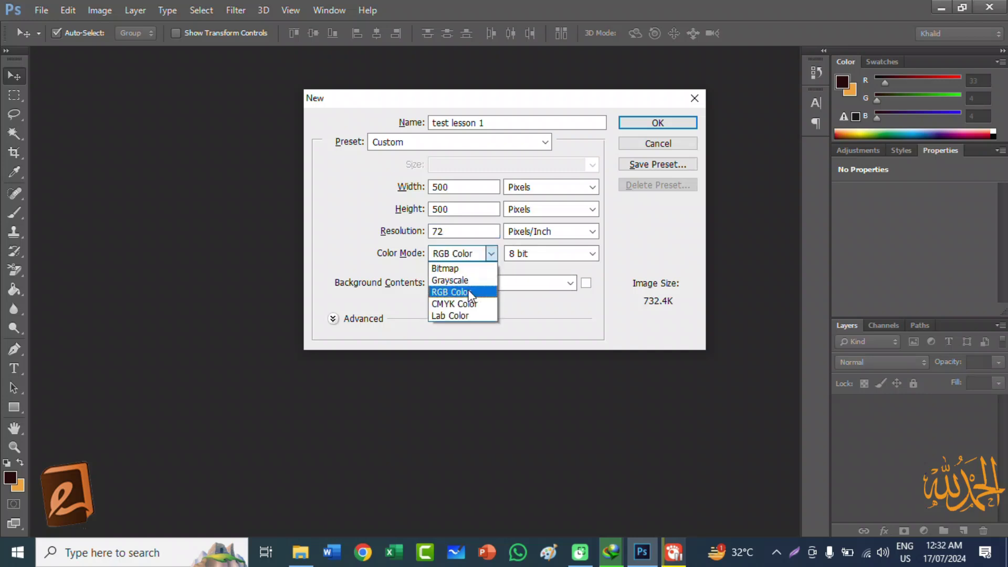
left_click(468, 292)
left_click(492, 254)
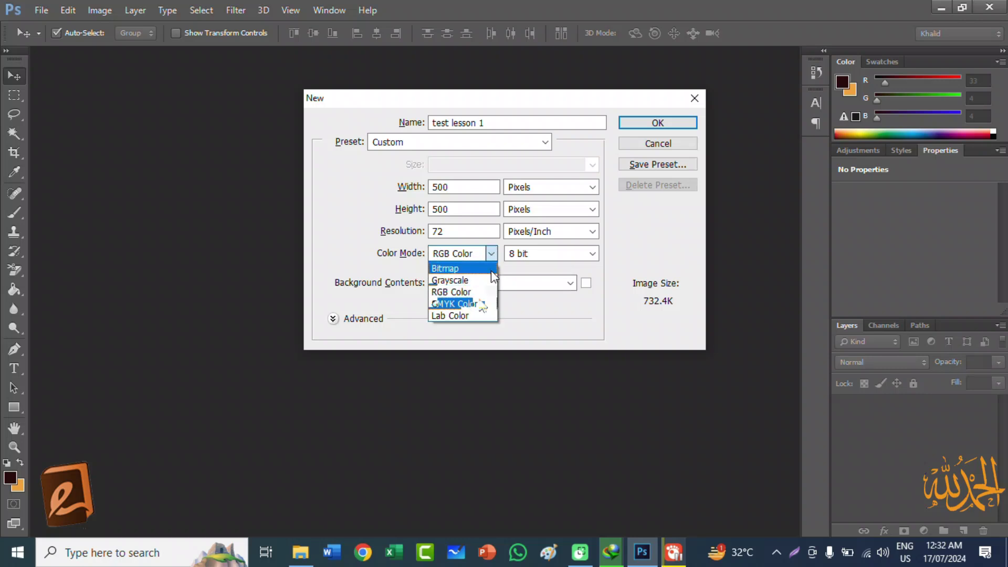
left_click(479, 304)
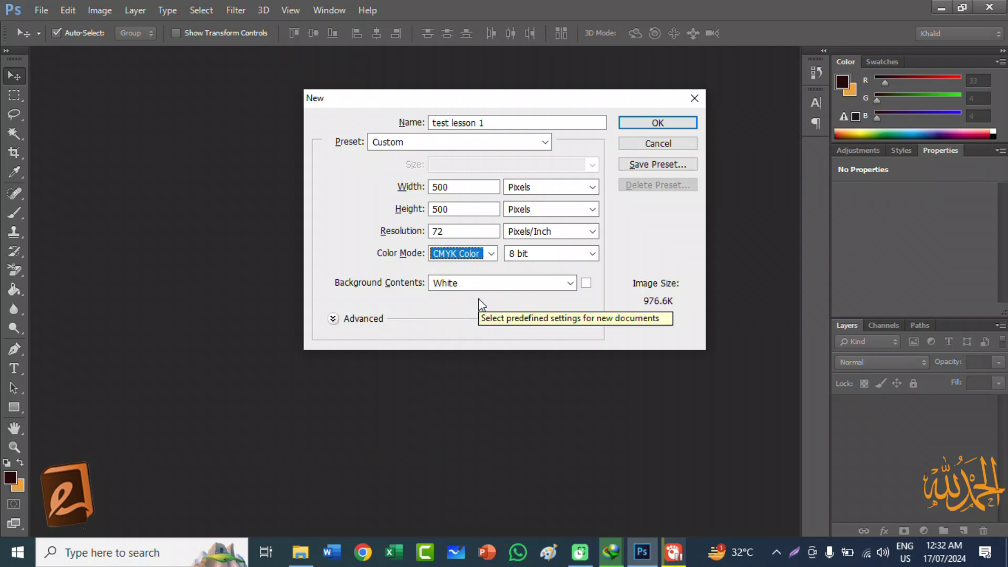
key("Up")
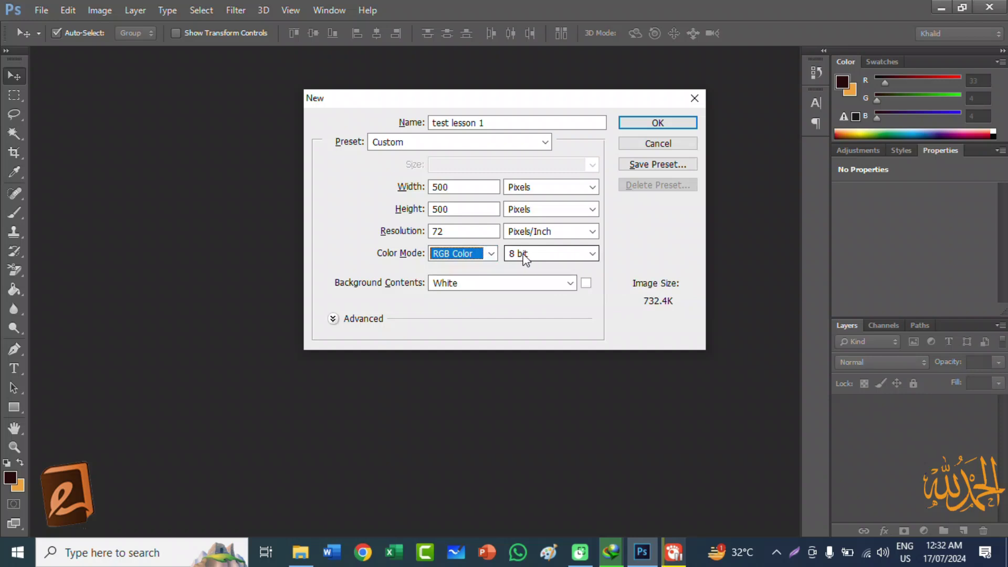
Create the document with 8 bit color depth and White background contents
left_click(593, 256)
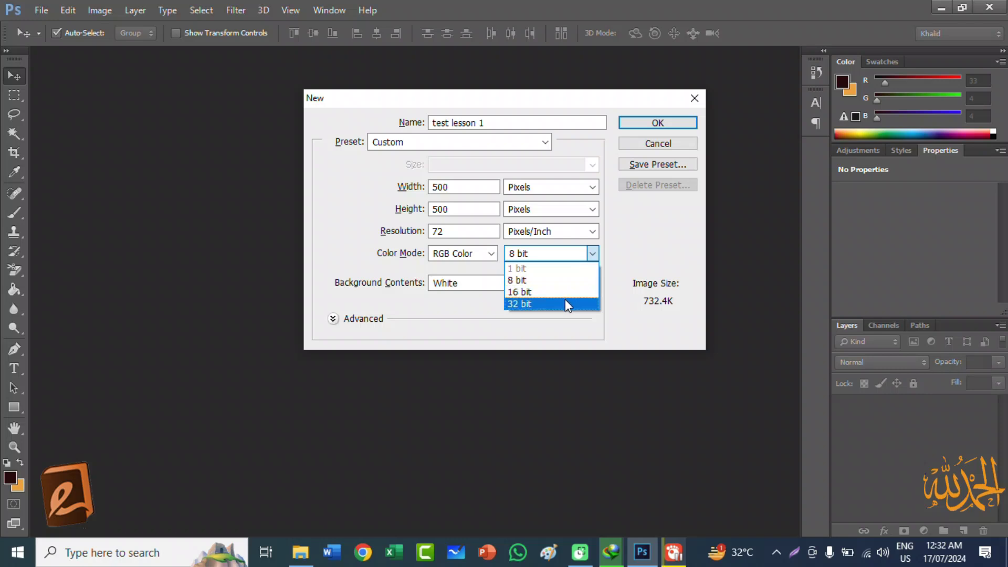
left_click(567, 256)
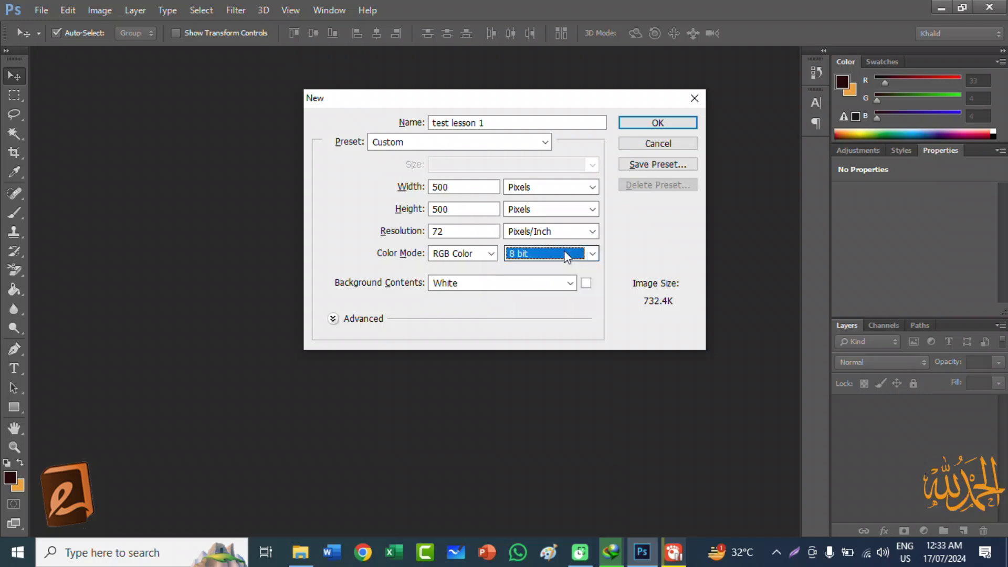
left_click(570, 283)
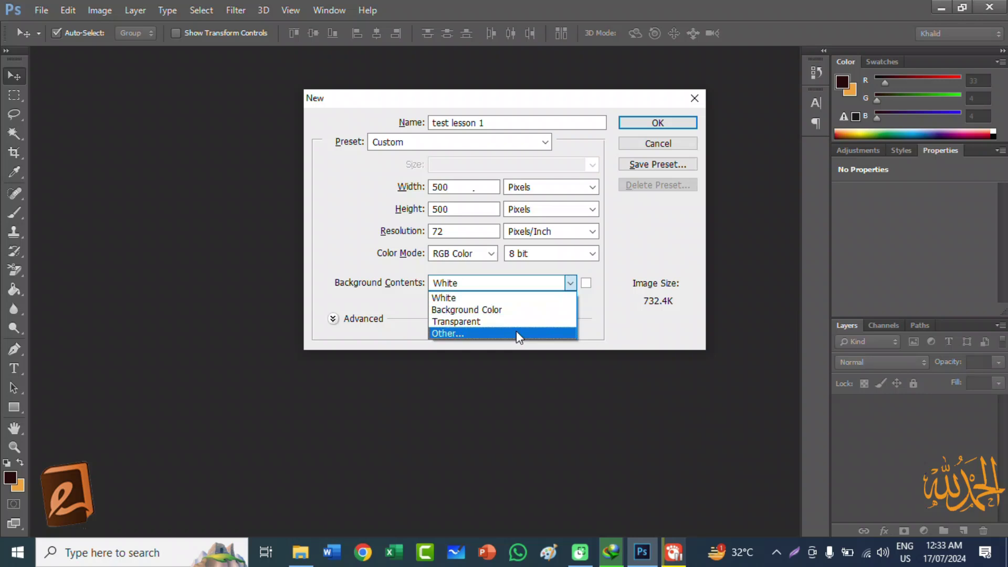
left_click(510, 298)
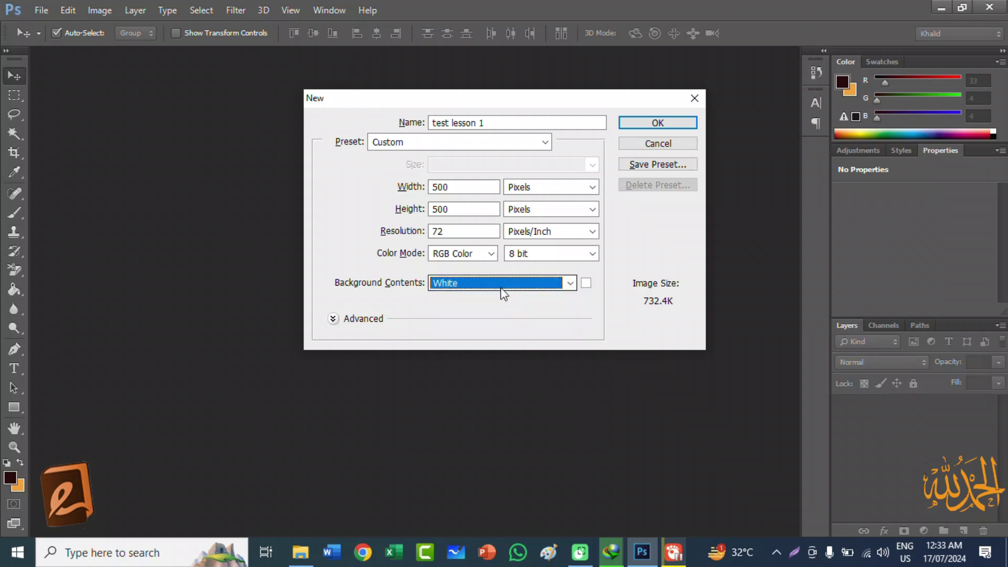
left_click(334, 320)
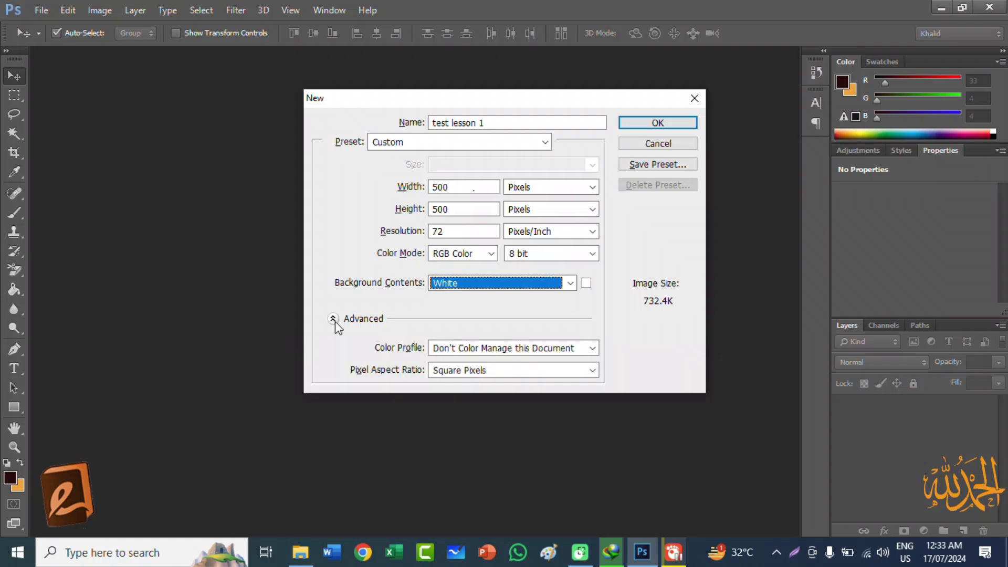
left_click(334, 320)
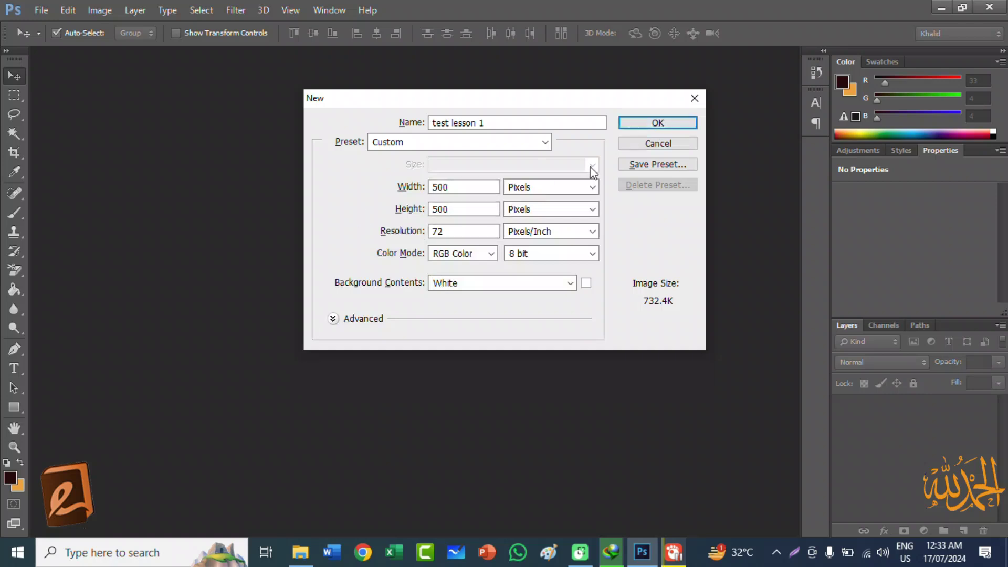
left_click(659, 123)
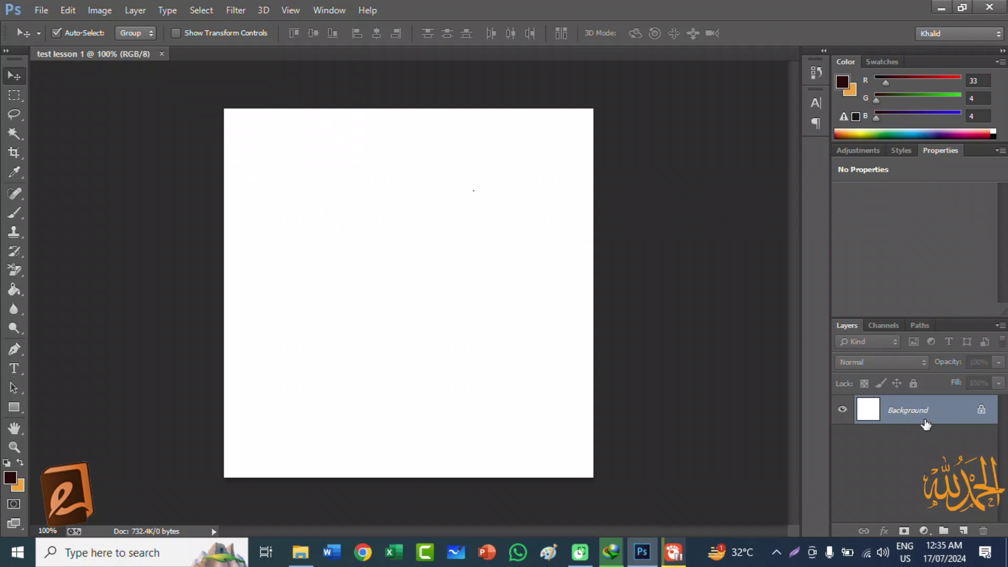
View the Channels and Paths panels and return to the Layers panel
left_click(889, 327)
left_click(917, 323)
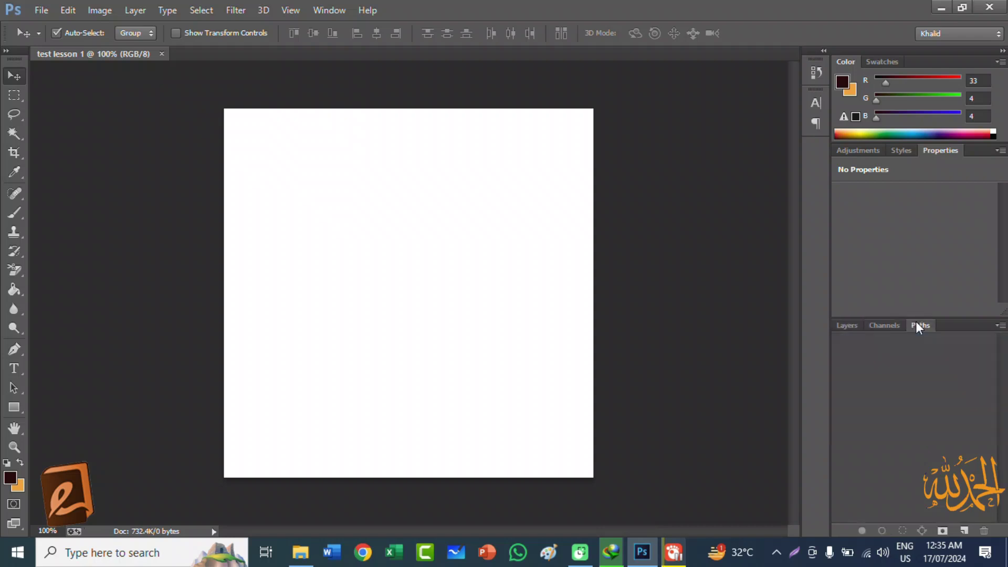
left_click(854, 327)
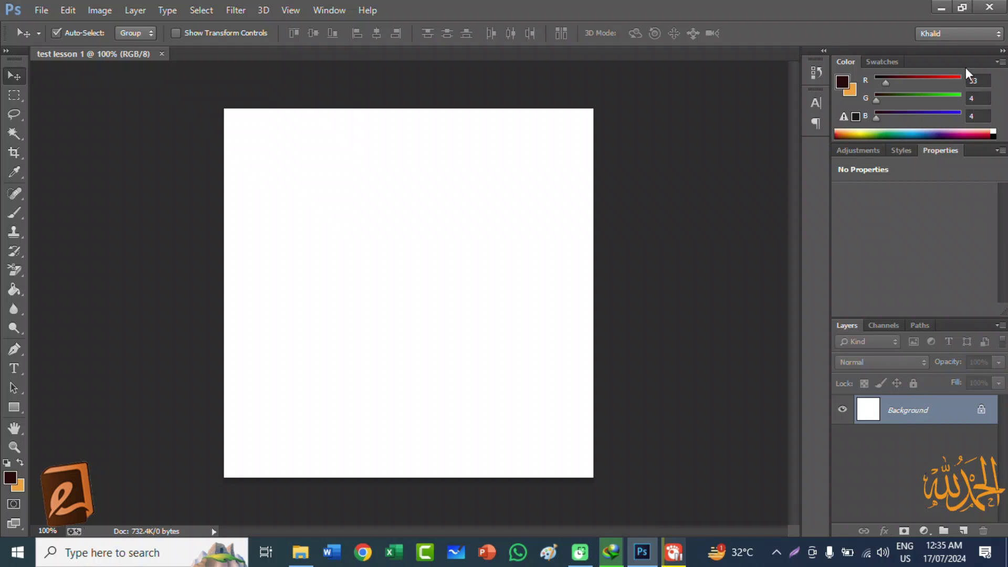
Close the Color and Swatches panel group and switch to the Essentials (Default) workspace
right_click(978, 61)
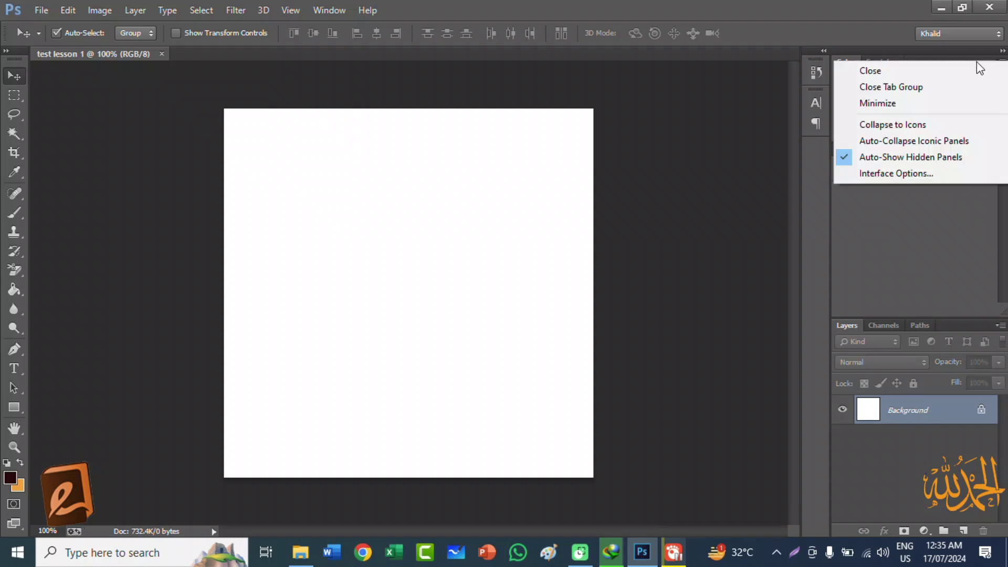
left_click(936, 87)
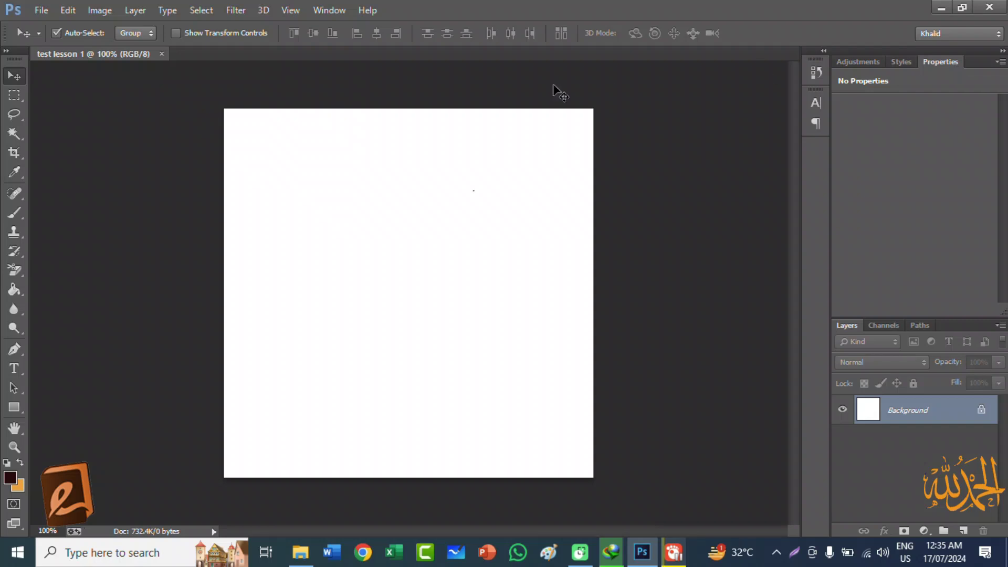
left_click(331, 10)
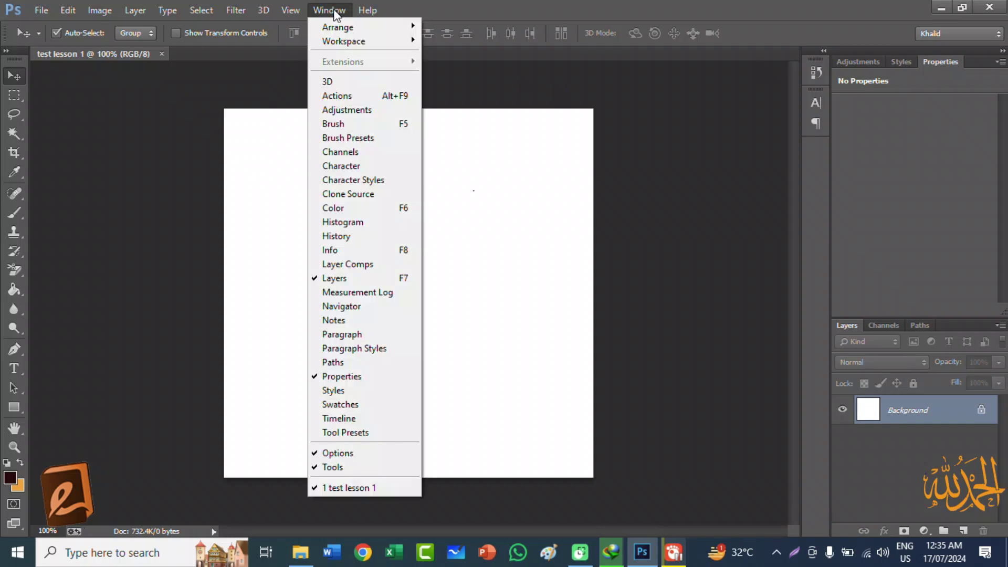
mouse_move(349, 41)
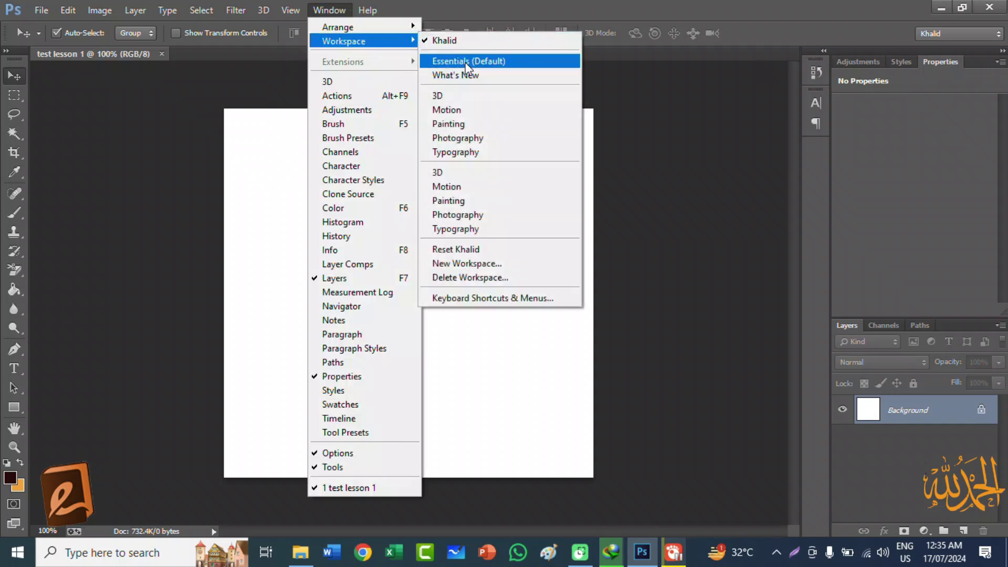
left_click(465, 62)
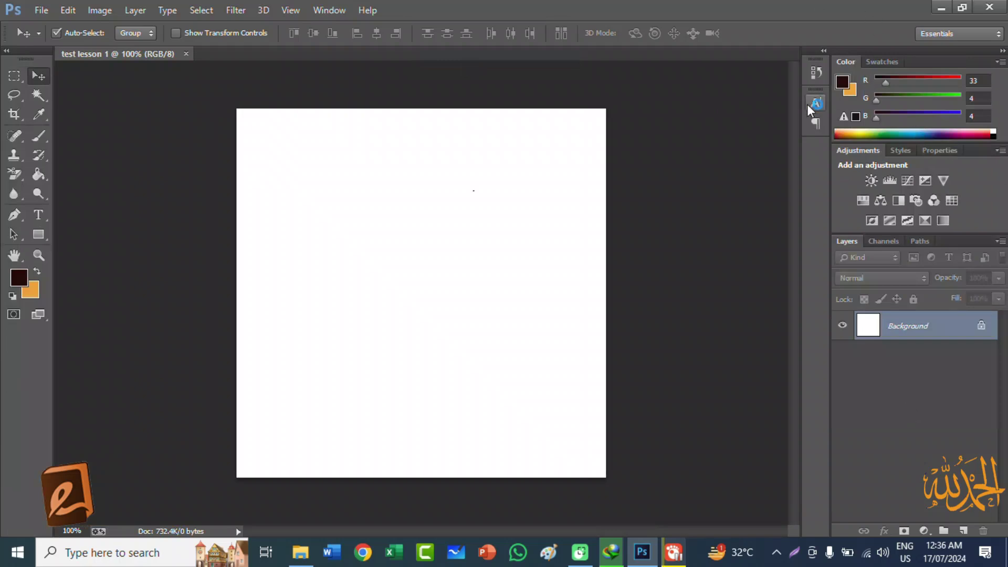
Close the Color and Swatches group and the Adjustments, Styles and Properties group in the Essentials workspace
left_click(842, 128)
right_click(982, 61)
left_click(953, 88)
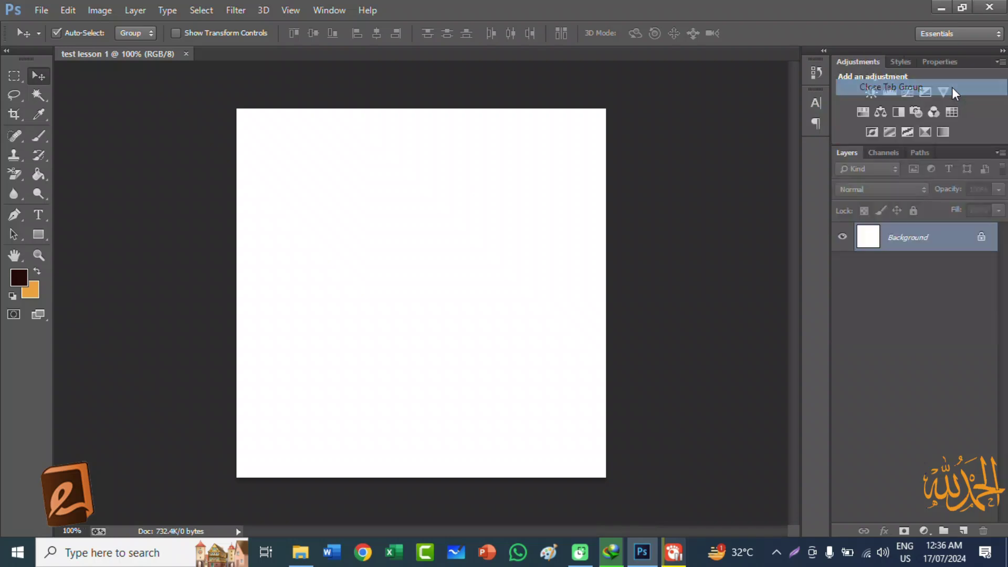
right_click(979, 59)
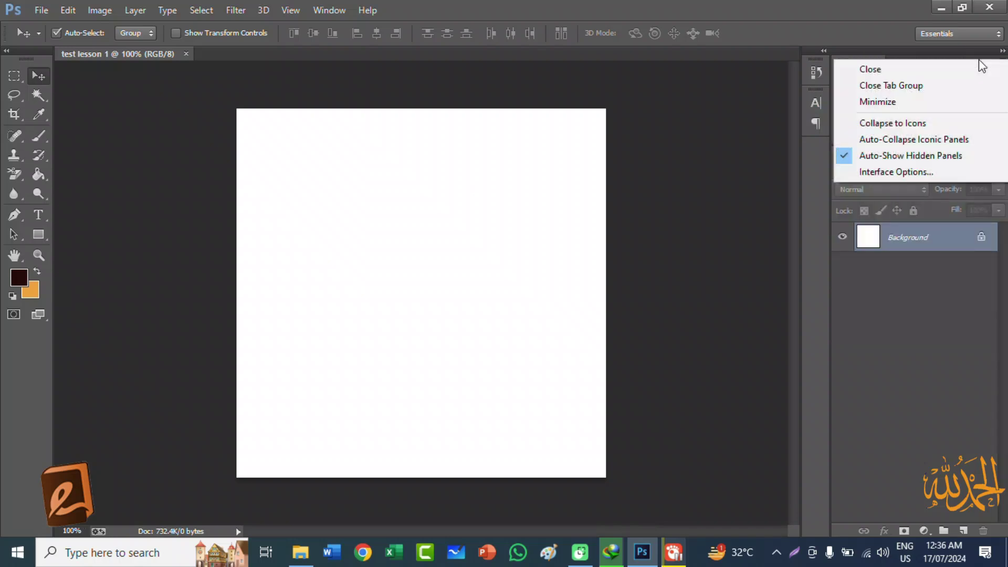
left_click(935, 86)
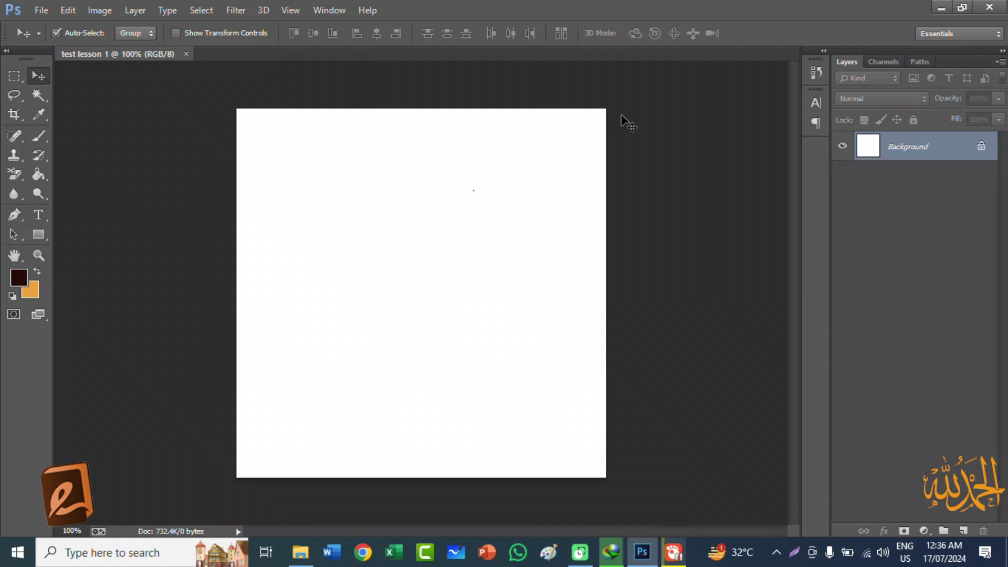
Switch from the Essentials workspace back to the saved custom workspace
left_click(330, 9)
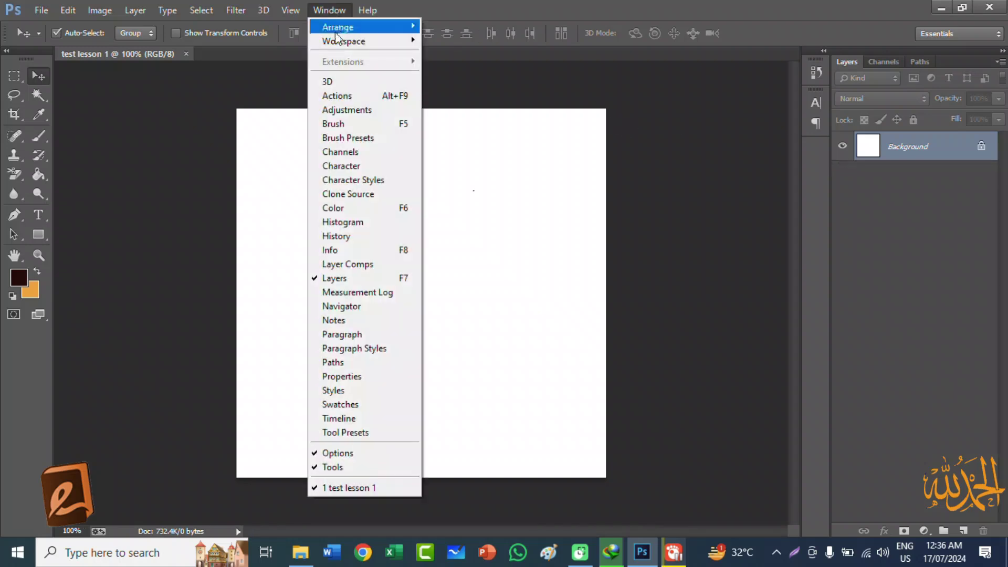
mouse_move(346, 41)
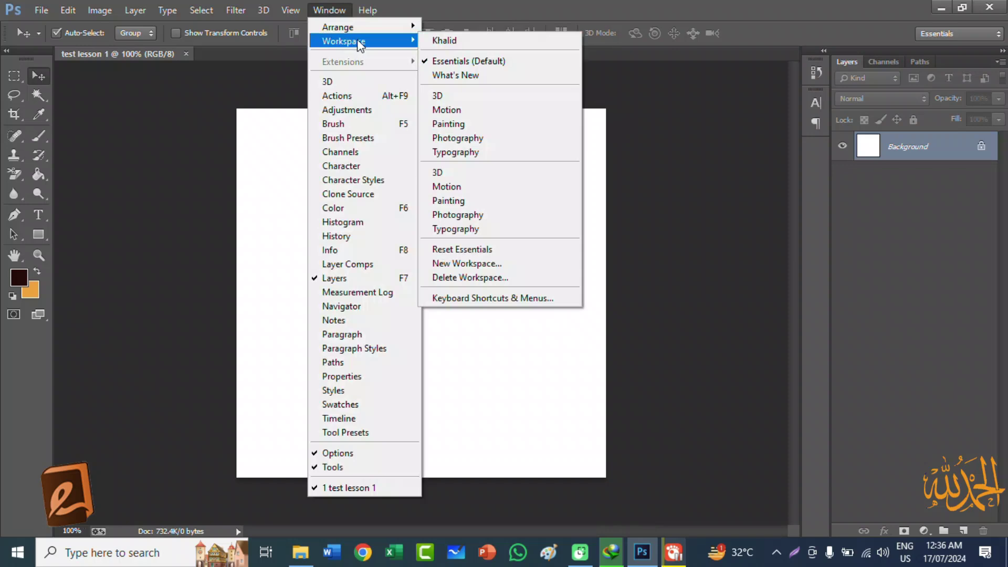
left_click(449, 42)
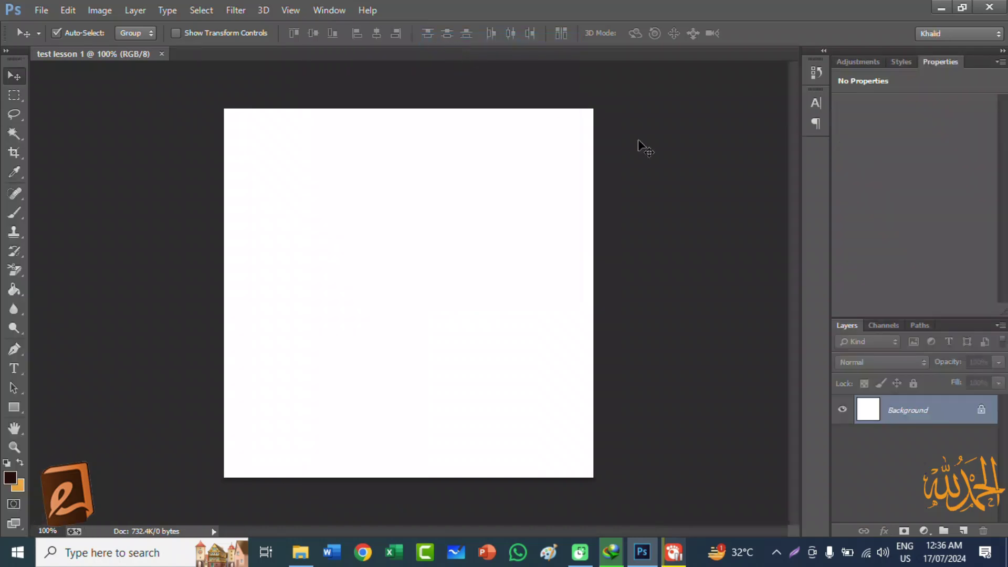
Examine the New Workspace options and leave them without saving a workspace
left_click(335, 10)
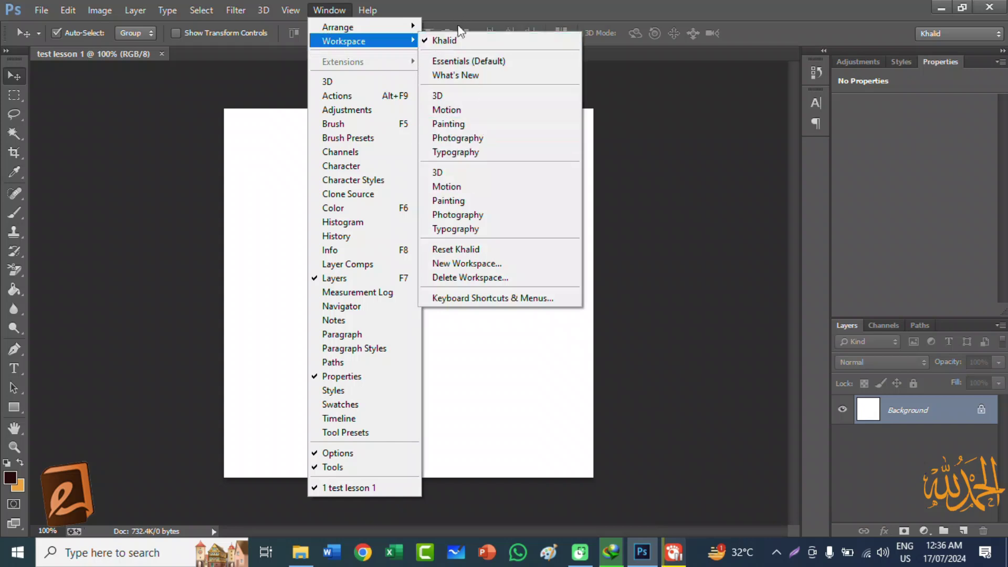
left_click(476, 269)
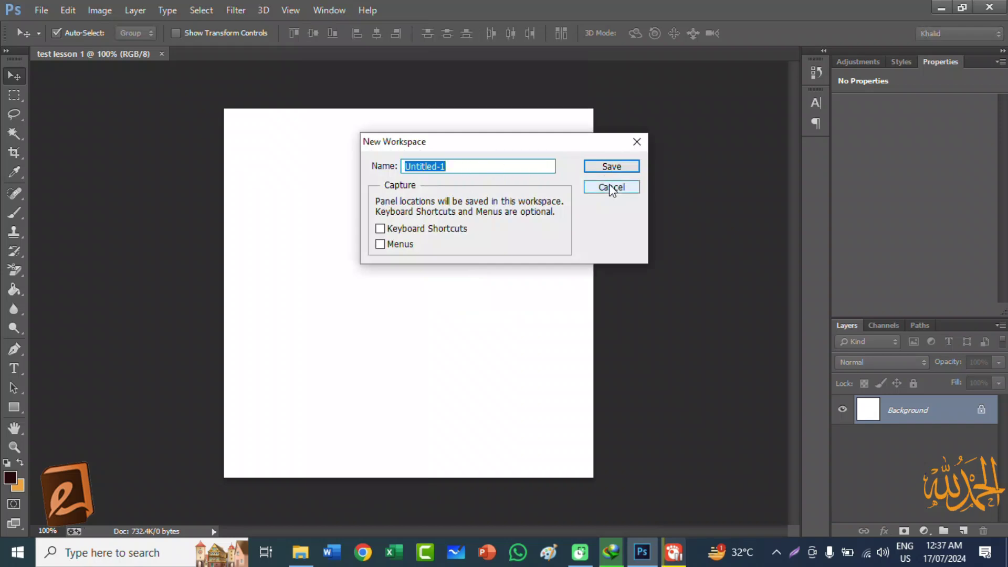
left_click(639, 142)
Try the Essentials workspace again and return to the saved custom workspace
left_click(336, 11)
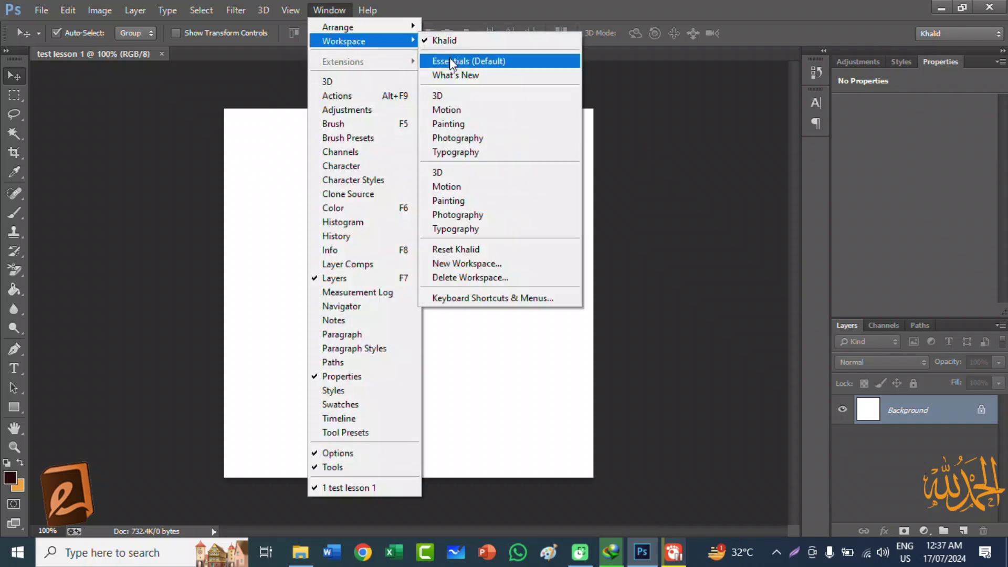
left_click(449, 60)
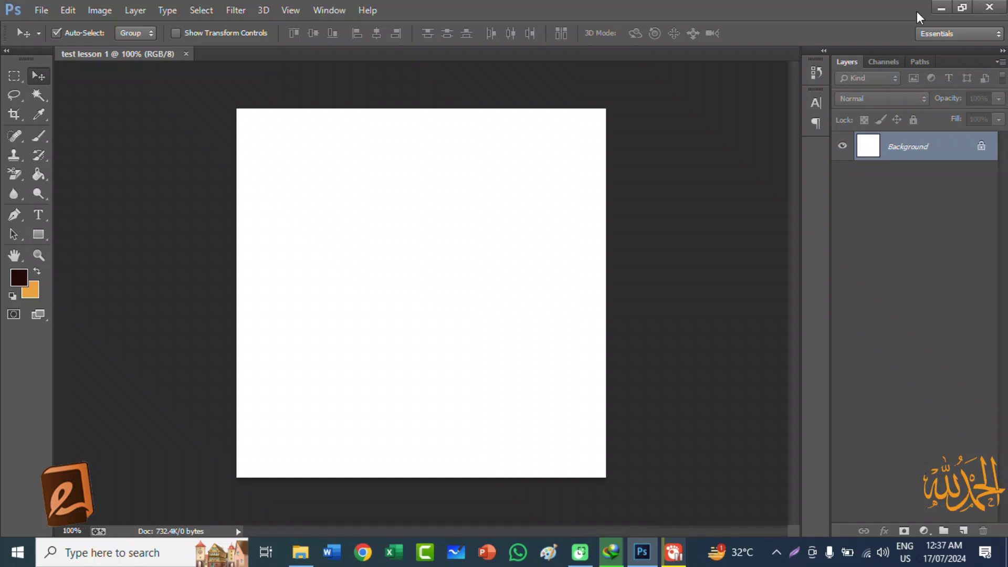
left_click(928, 32)
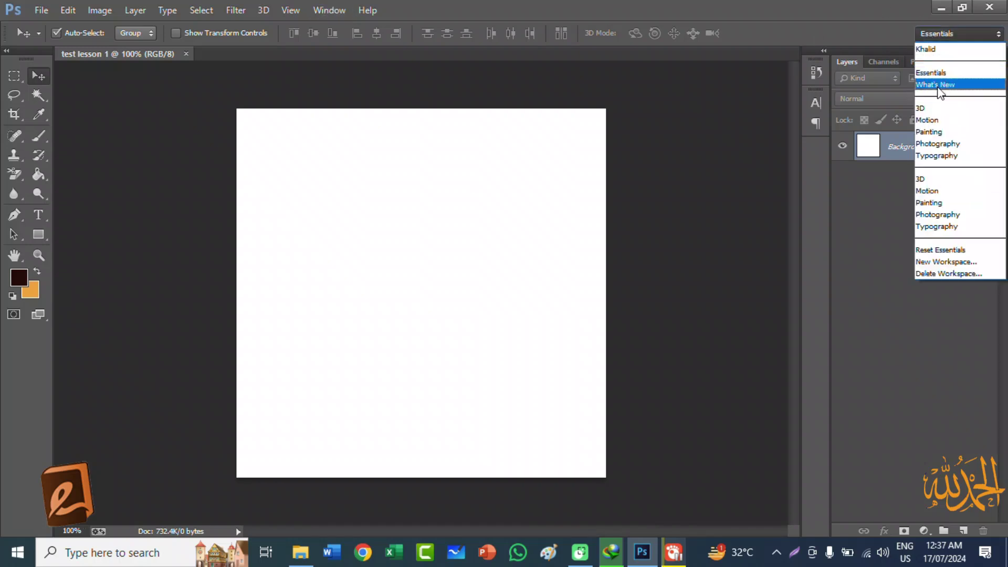
left_click(940, 73)
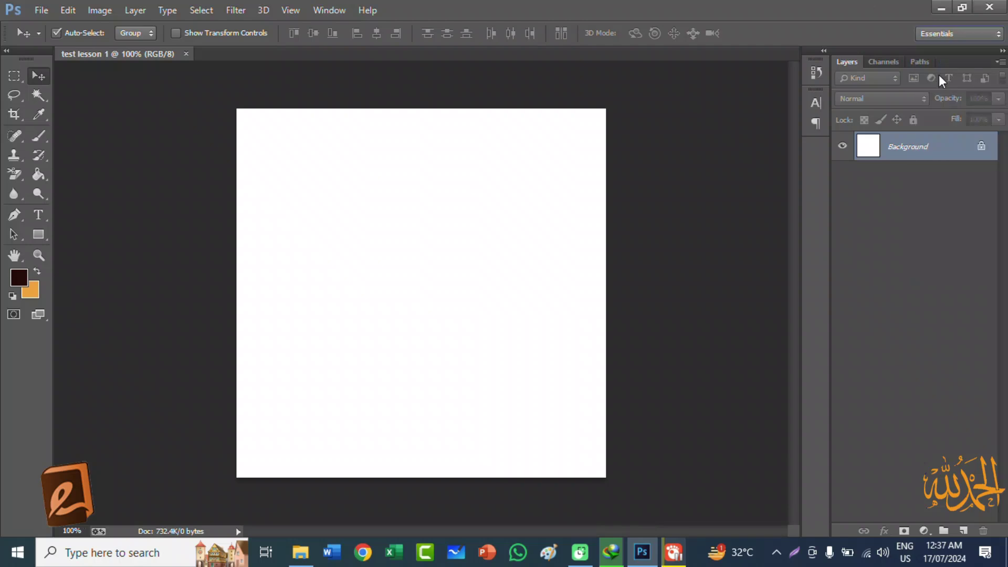
left_click(945, 32)
left_click(939, 47)
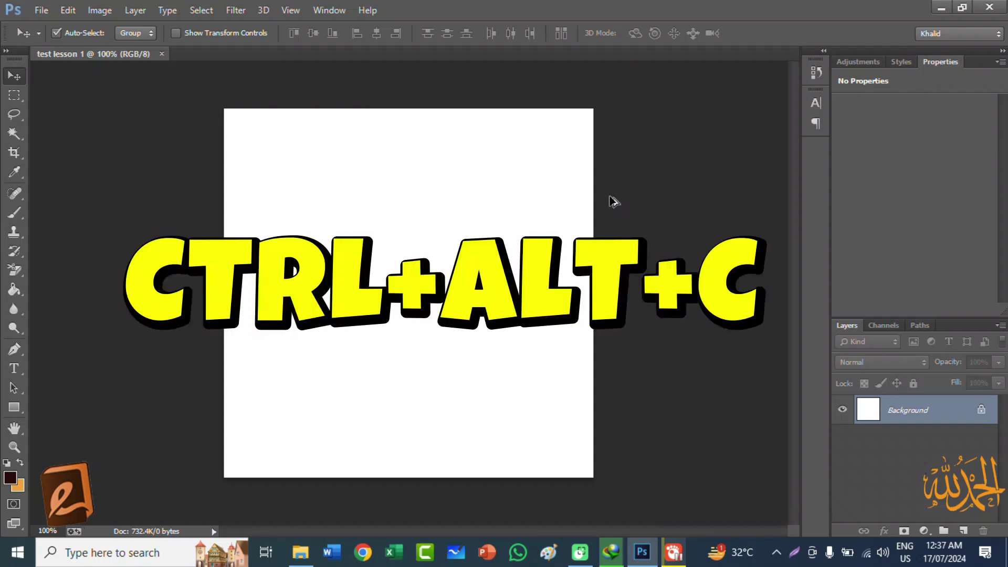
Open the Canvas Size settings and set the width and height units to Pixels
key("ctrl+alt+c")
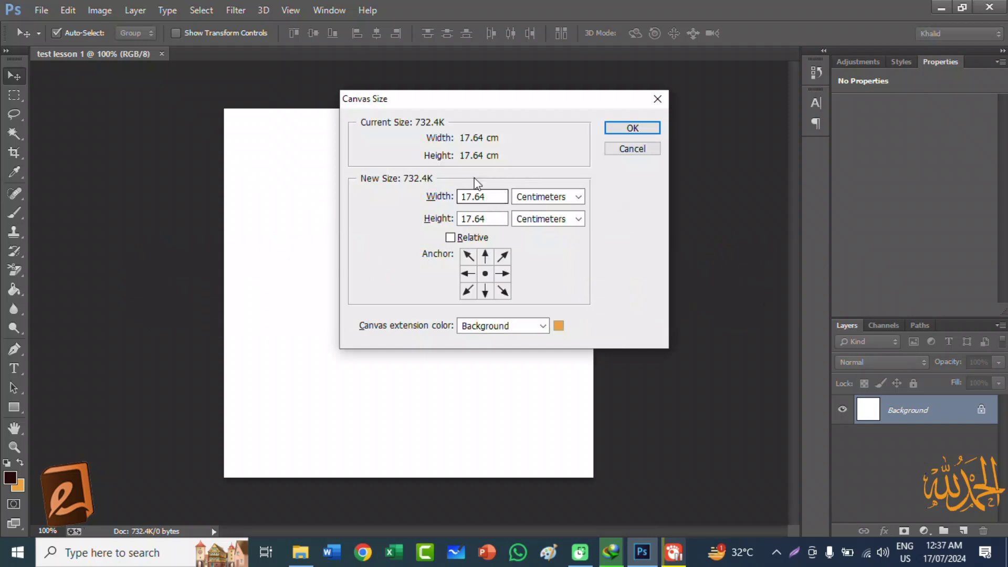
left_click(579, 199)
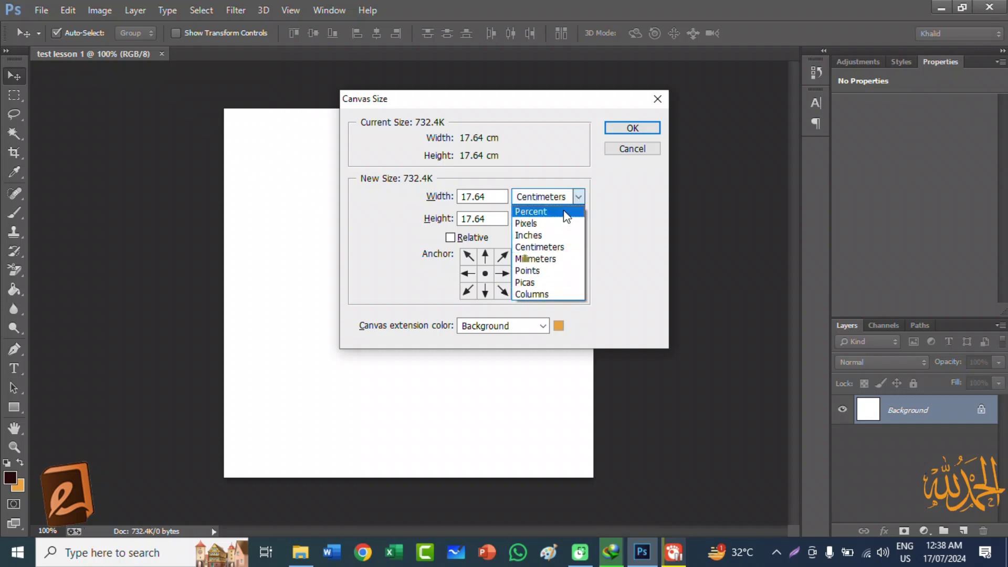
left_click(563, 220)
left_click(577, 220)
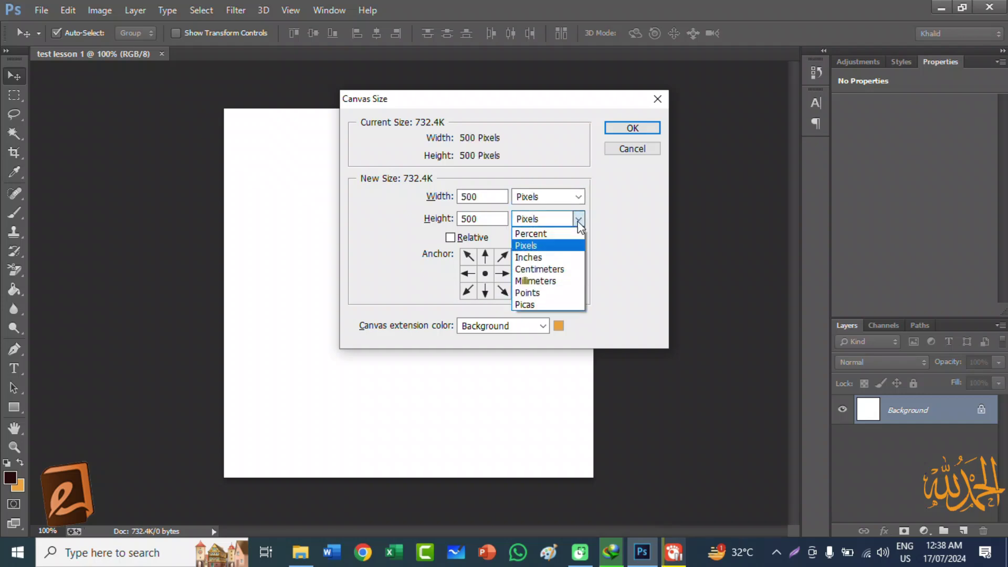
left_click(572, 246)
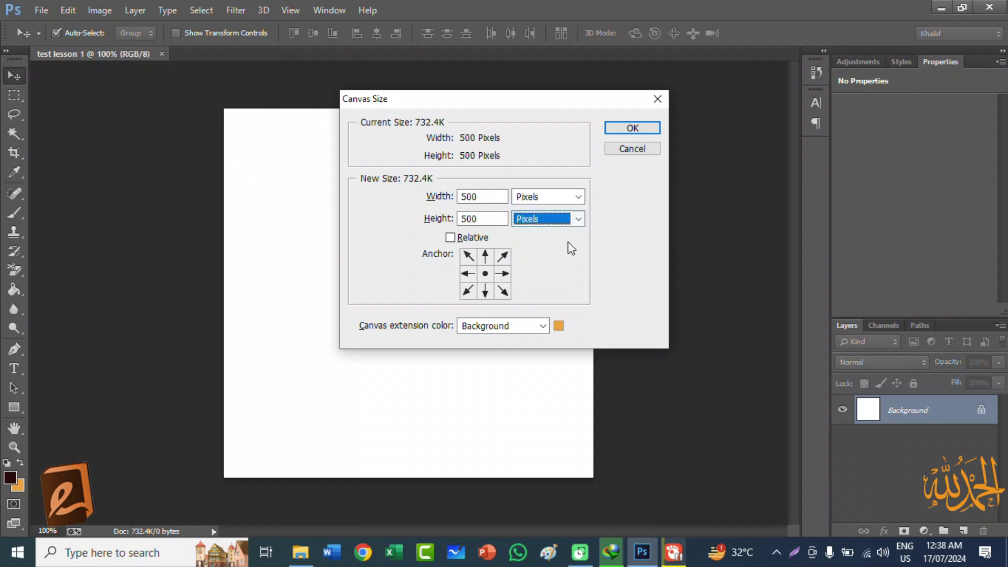
Set the canvas width and height to 400 pixels each and apply the resize, accepting the clipping
double_click(467, 198)
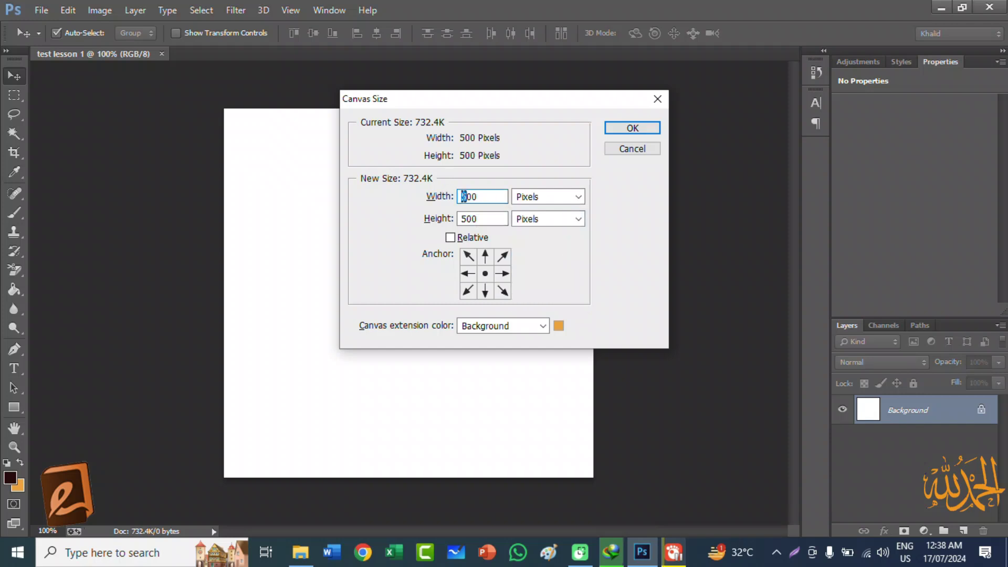
type("4")
double_click(466, 218)
left_click_drag(470, 218, 463, 218)
type("4")
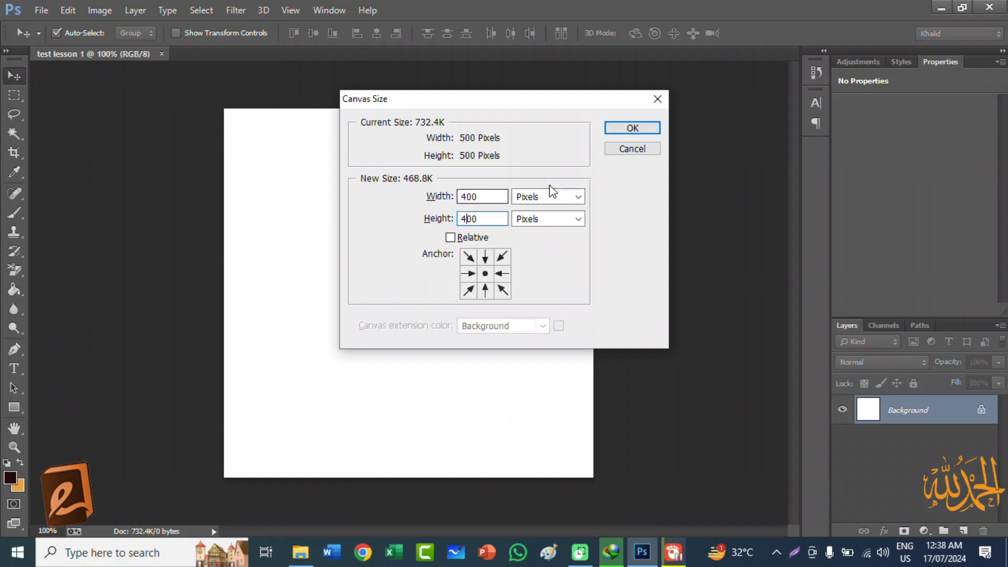
left_click(633, 128)
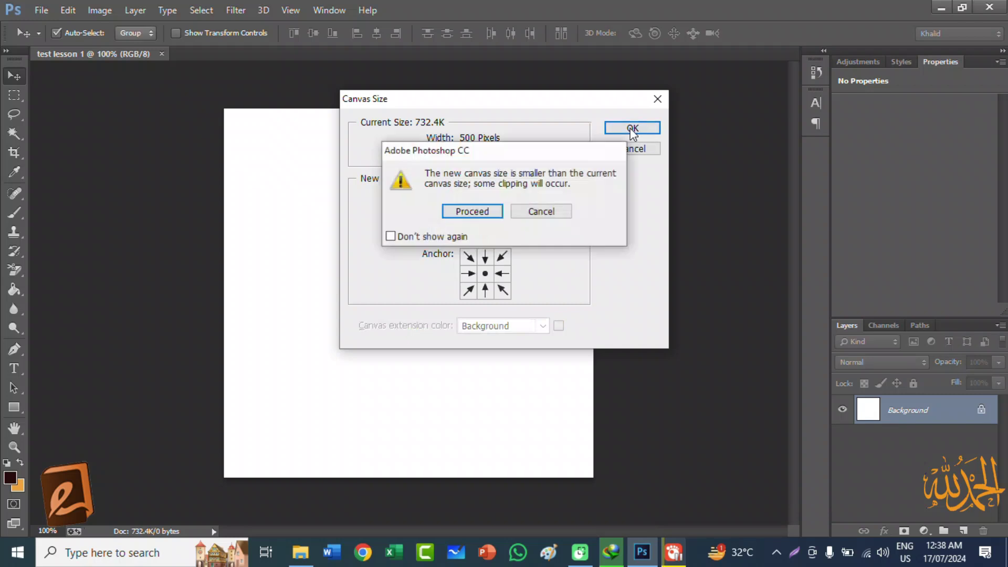
left_click(471, 212)
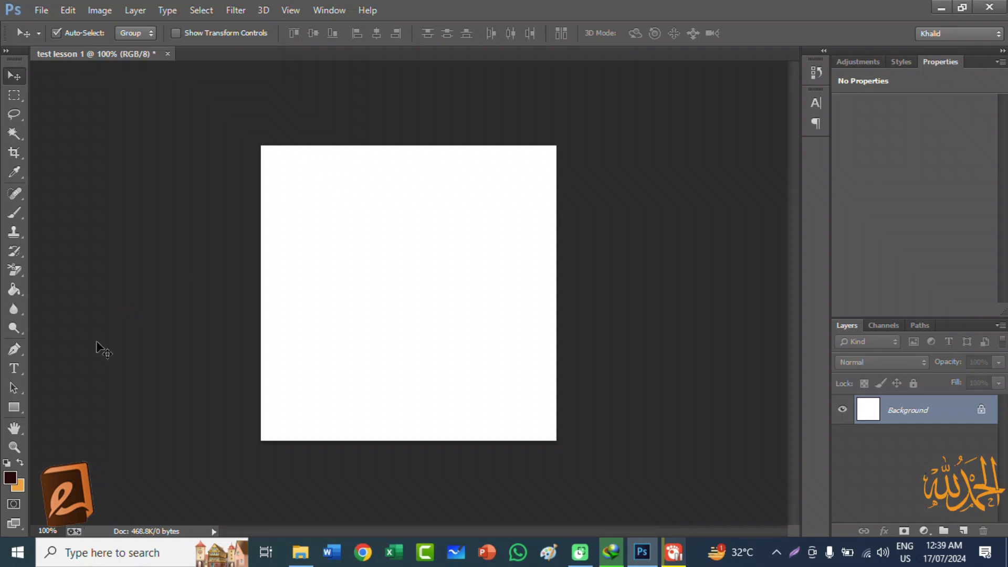
Draw three strokeless dark rectangles: about 111 x 104 px at the canvas's upper left, 147 x 106 px beside it, and 210 x 162 px below
left_click(16, 407)
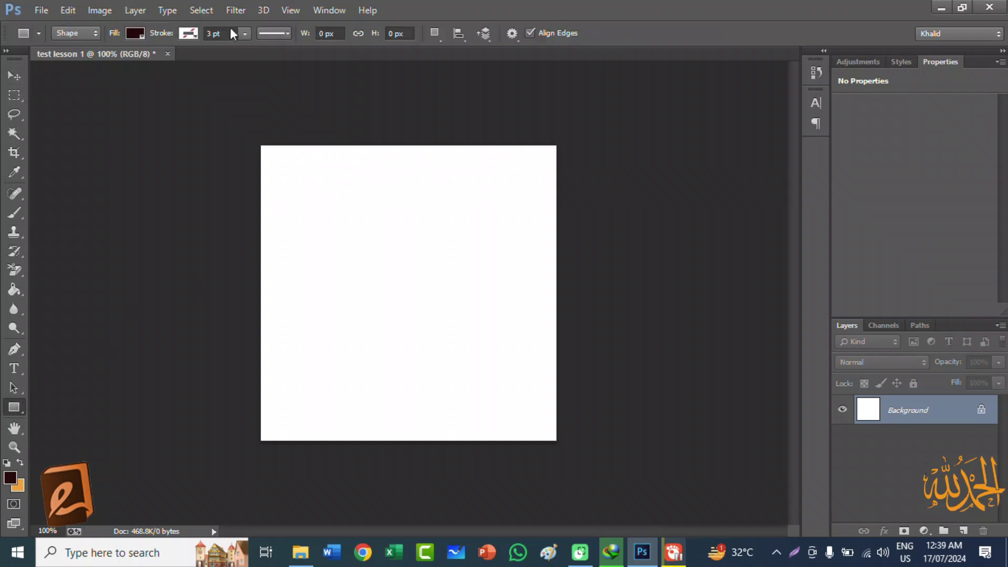
left_click(192, 33)
left_click(194, 33)
left_click_drag(287, 179, 370, 256)
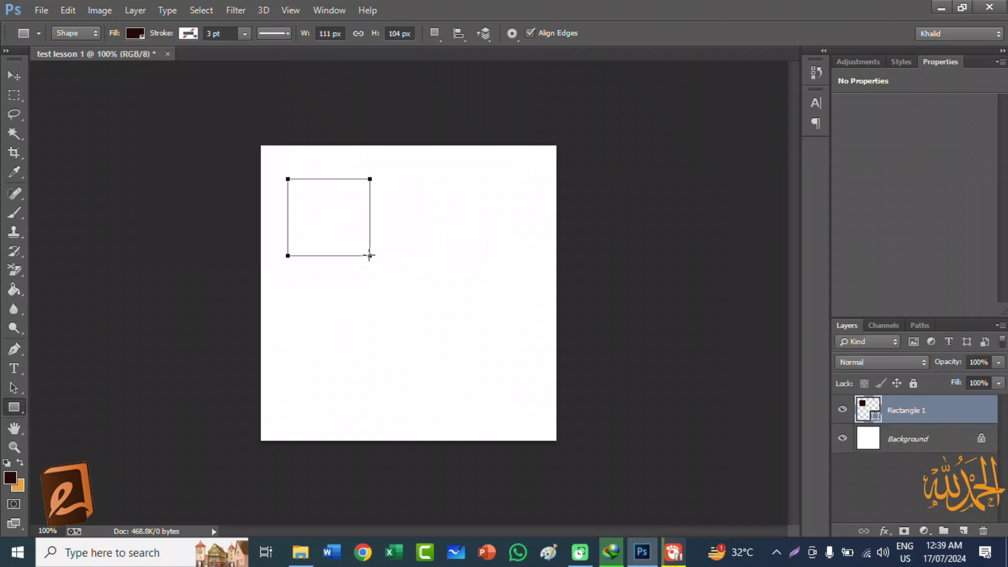
left_click_drag(382, 178, 491, 256)
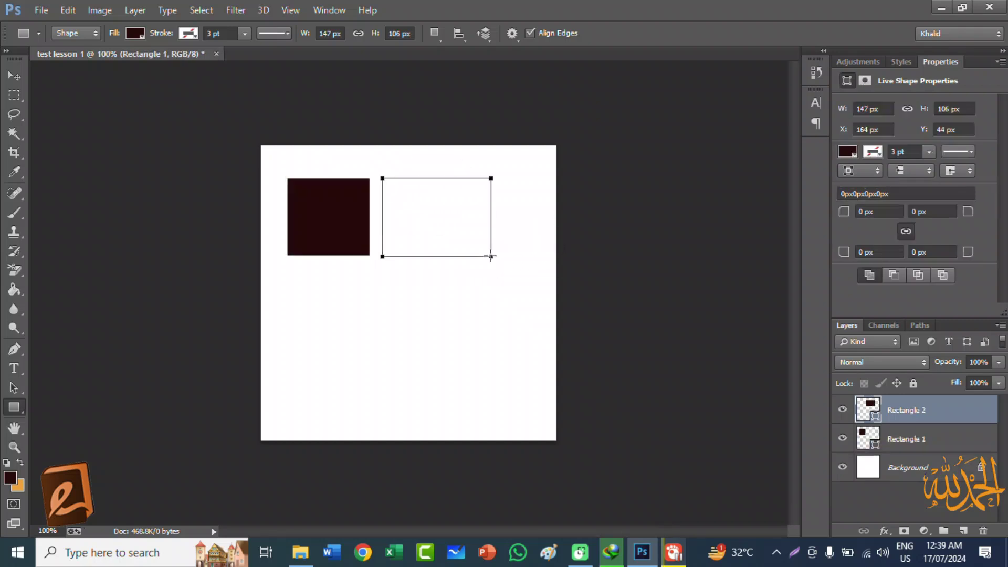
left_click_drag(357, 285, 510, 402)
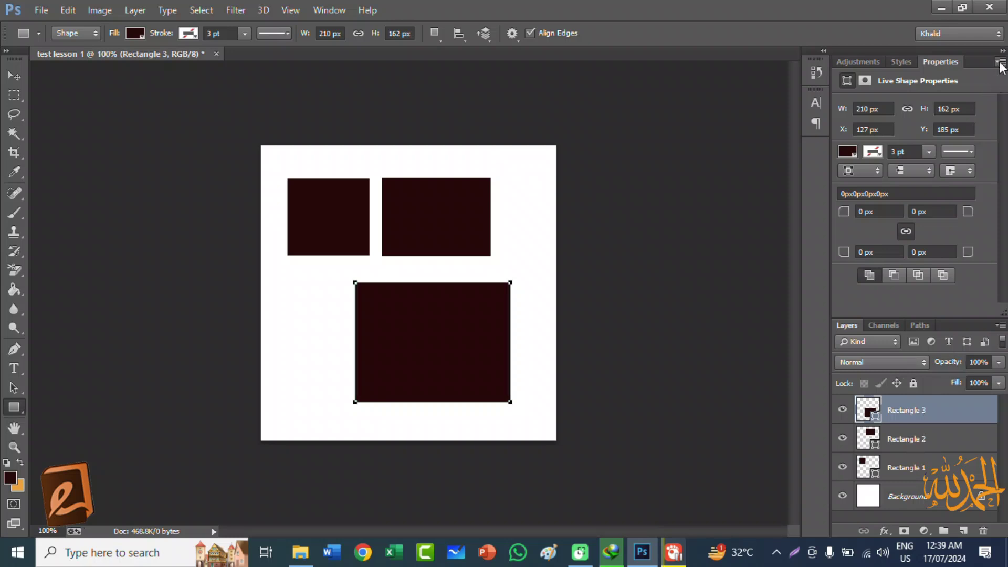
Close the Adjustments, Styles and Properties panel group in the custom workspace
left_click(1000, 63)
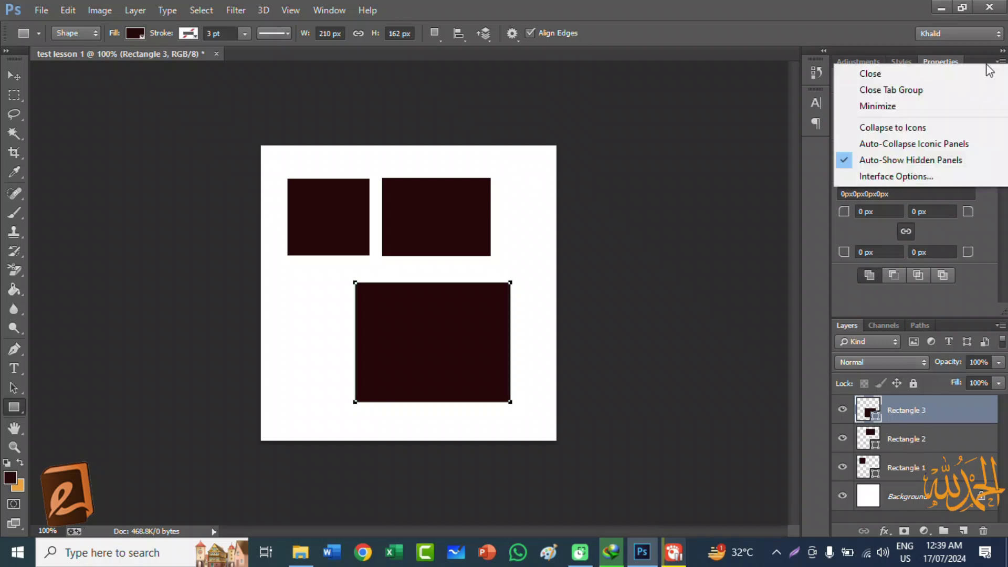
left_click(958, 93)
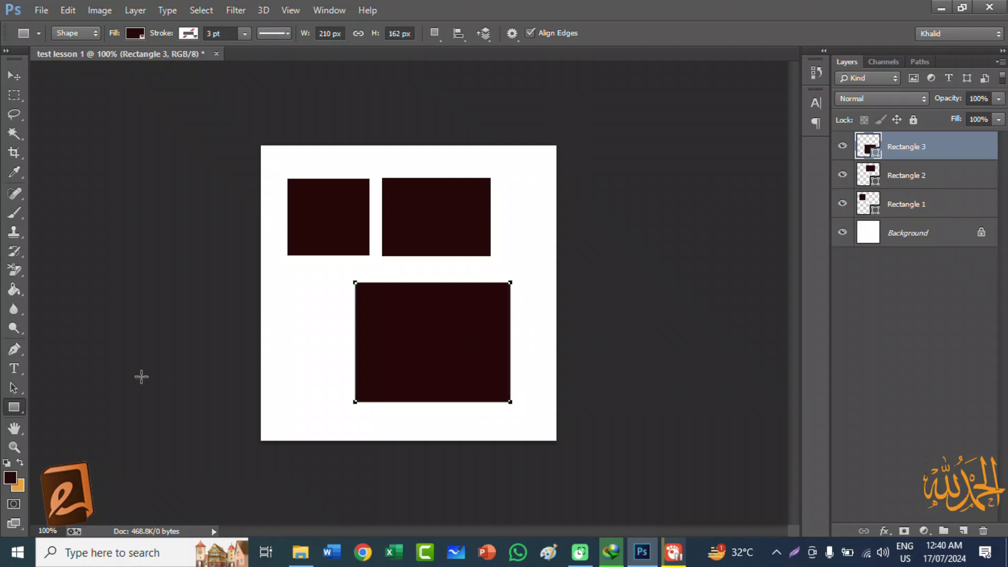
Draw two dark ellipses beside the large rectangle, about 78 x 67 px and 71 x 68 px, and close the reopened Properties panel group
right_click(16, 408)
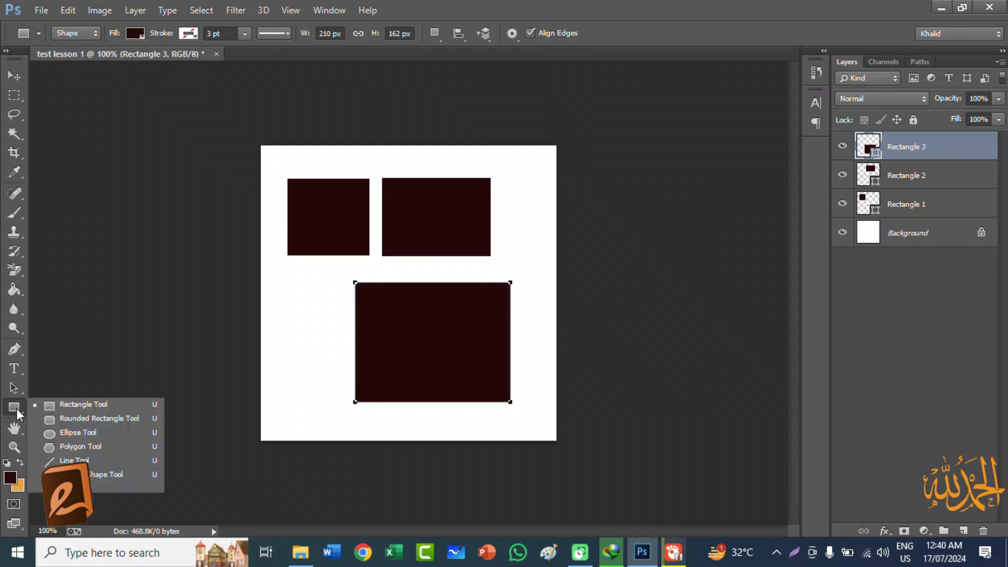
left_click(57, 438)
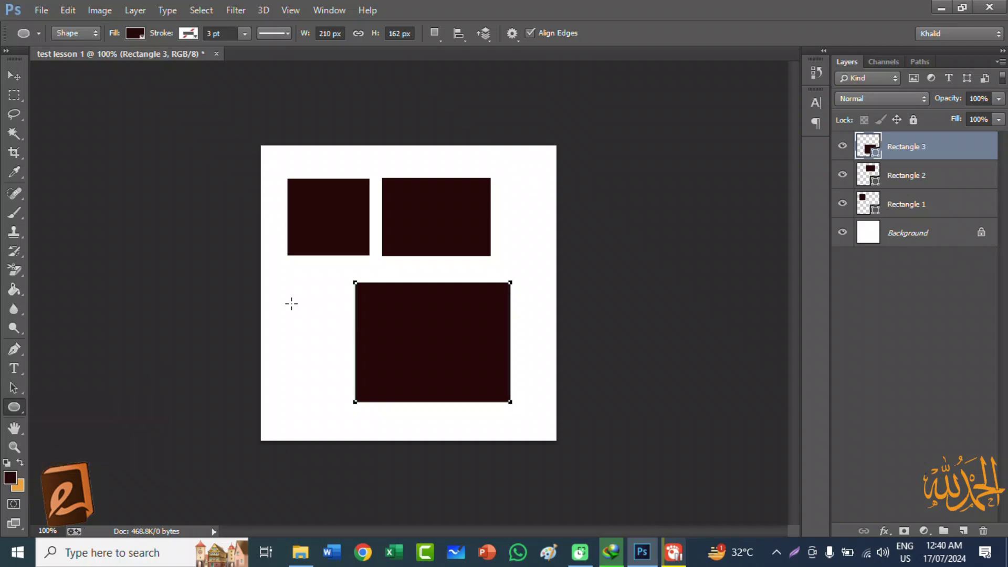
left_click_drag(273, 269, 331, 317)
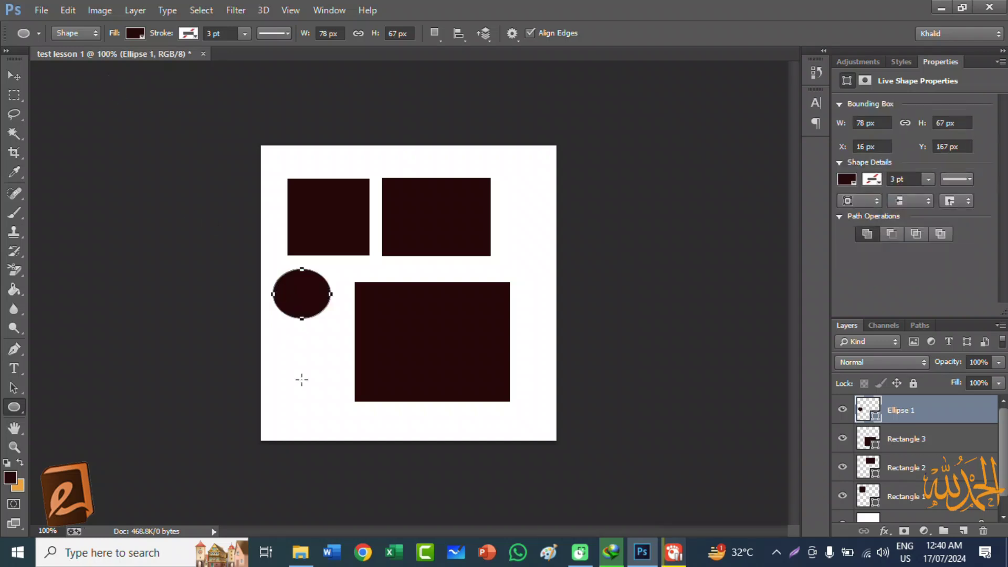
left_click_drag(277, 341, 328, 390)
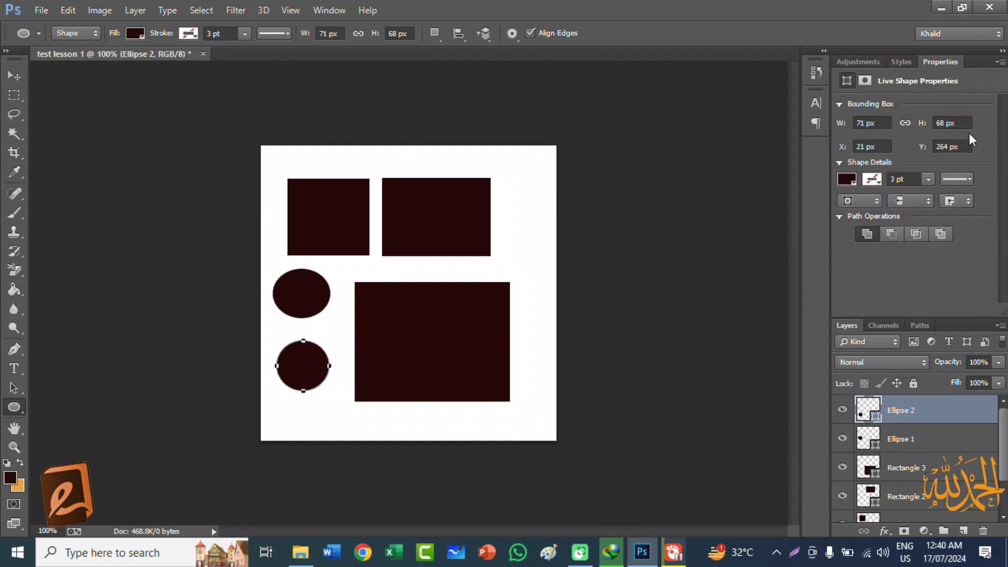
right_click(986, 62)
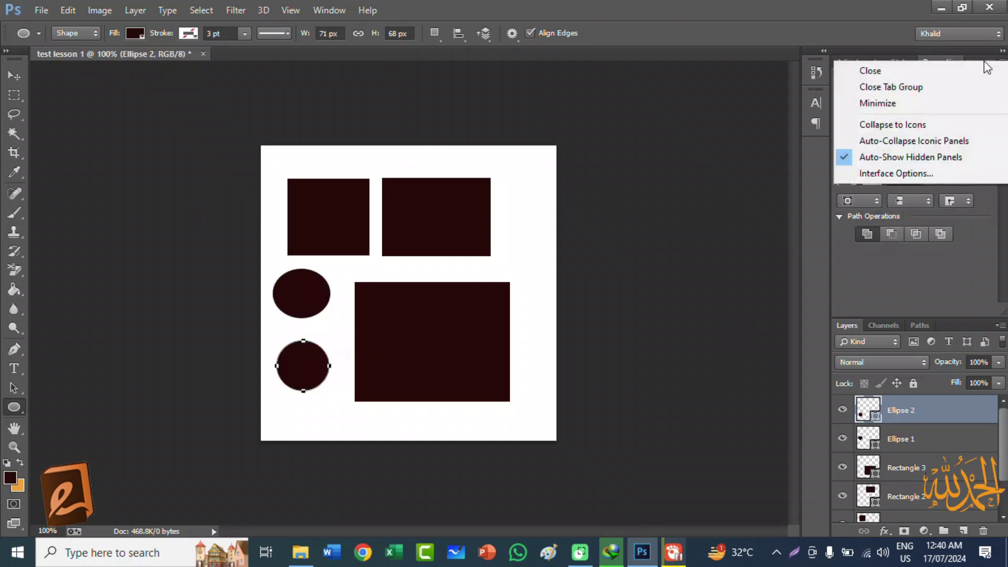
left_click(948, 88)
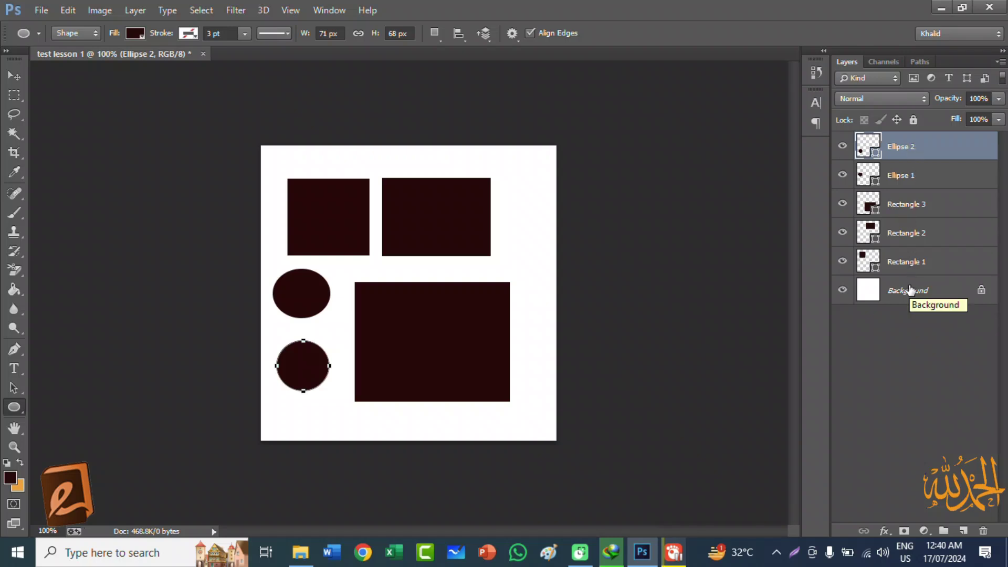
Convert the locked Background into a regular layer named "bg"
double_click(925, 290)
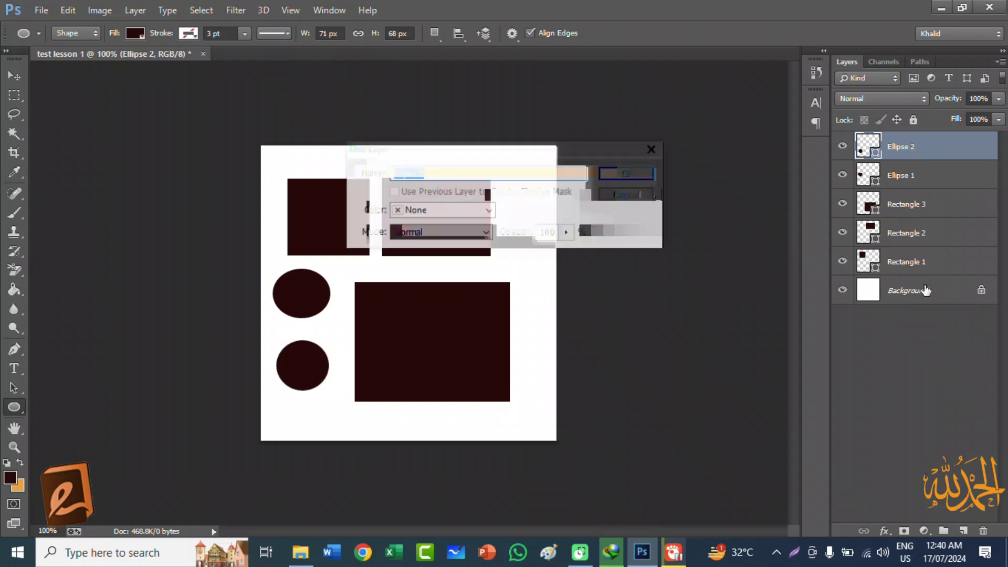
left_click(434, 173)
left_click_drag(434, 174, 386, 175)
key("BackSpace")
key("ctrl+z")
type("bg")
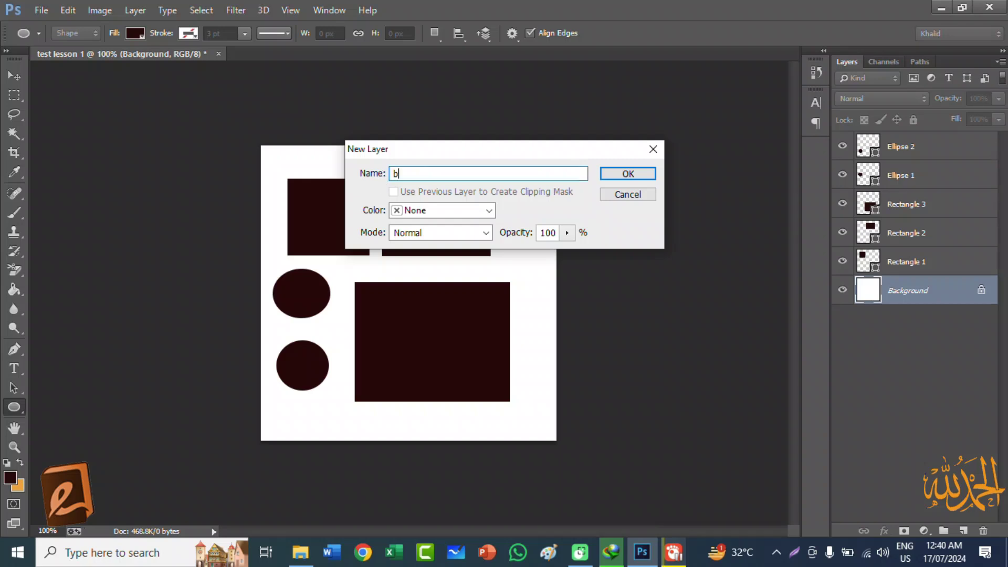
left_click(616, 174)
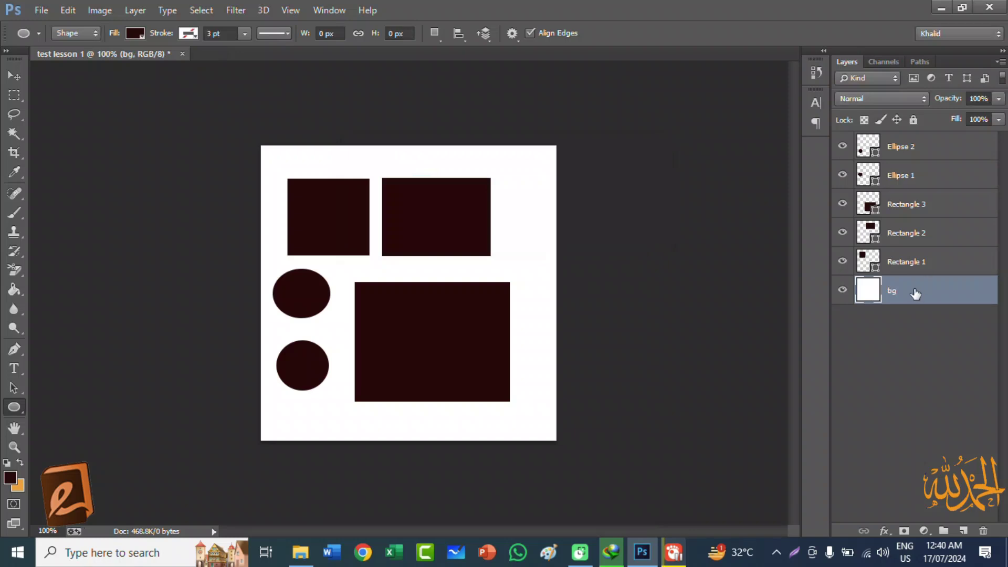
Swap the foreground and background colours and fill the bg layer with orange using the Paint Bucket tool
double_click(874, 295)
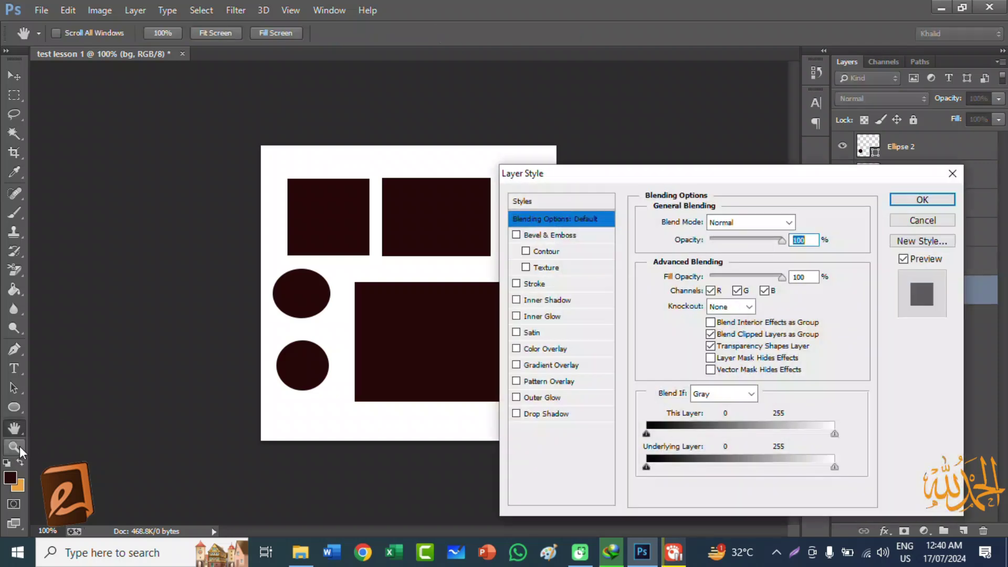
left_click(952, 172)
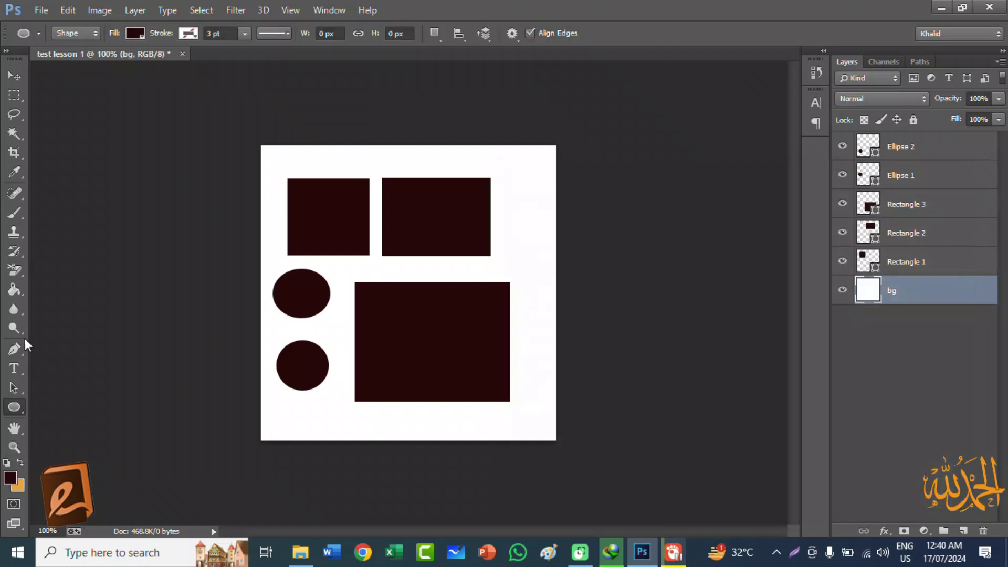
left_click(16, 292)
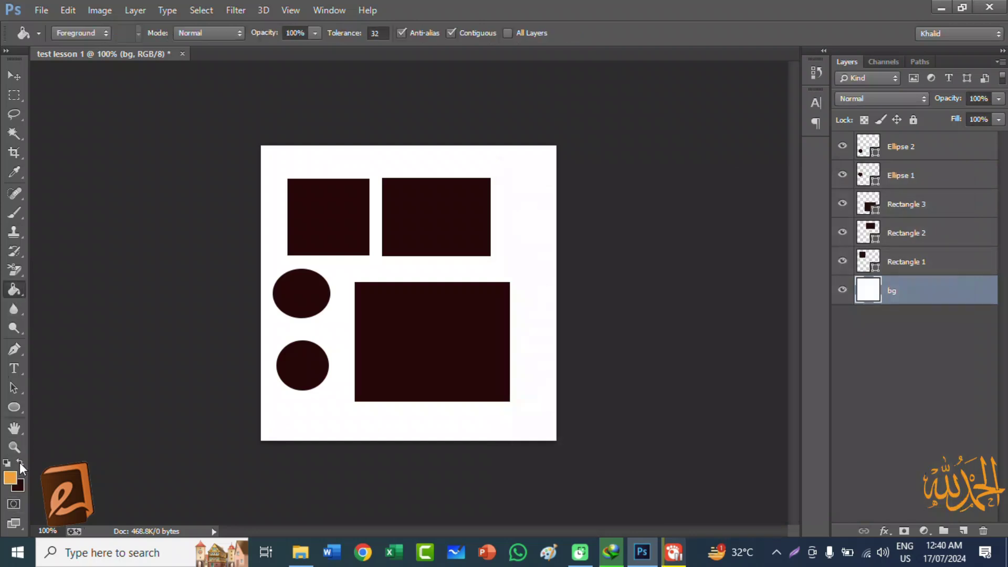
left_click(303, 407)
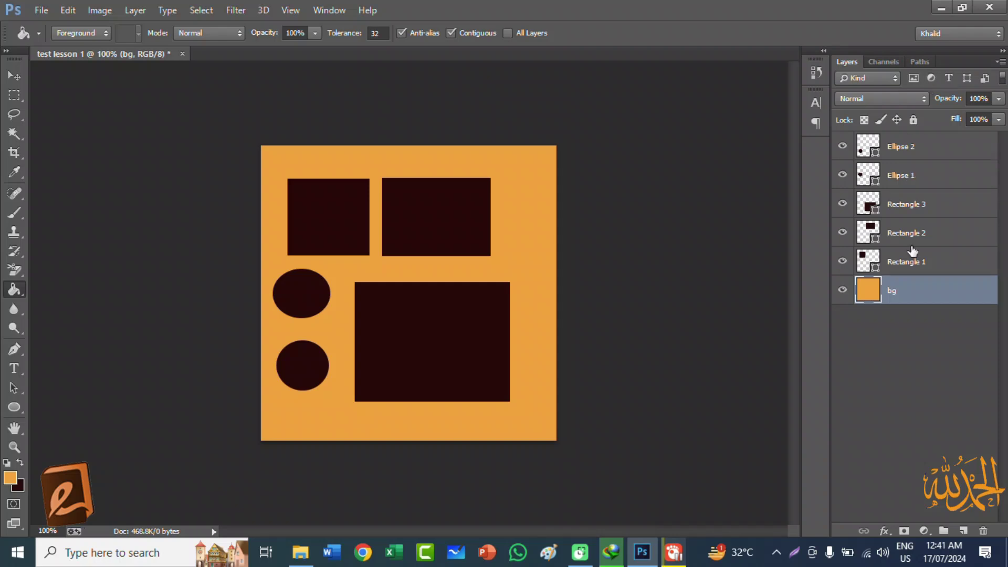
Go through the ellipse and rectangle layers one at a time to examine how each shape sits on its own layer
left_click(912, 150)
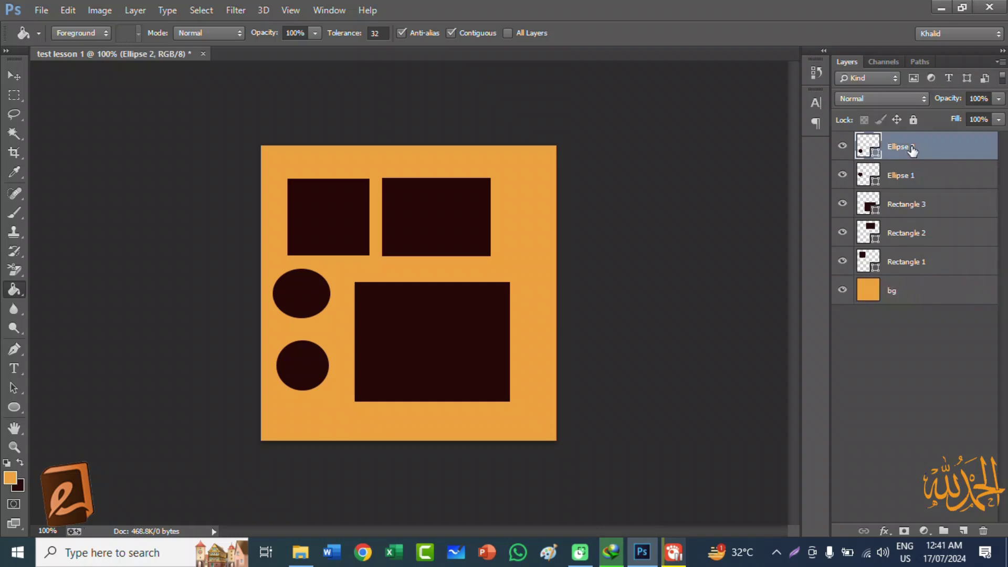
left_click(912, 176)
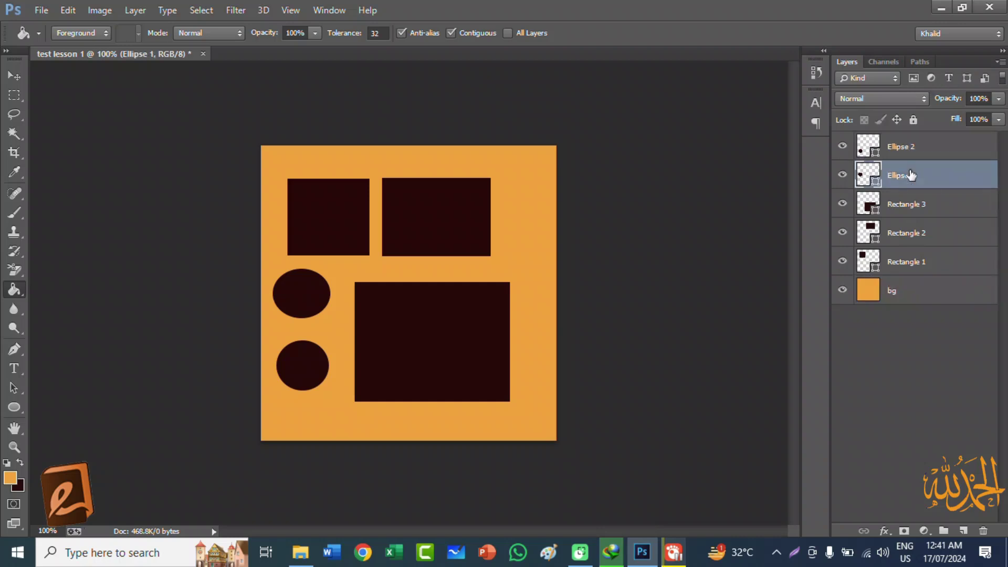
left_click(915, 151)
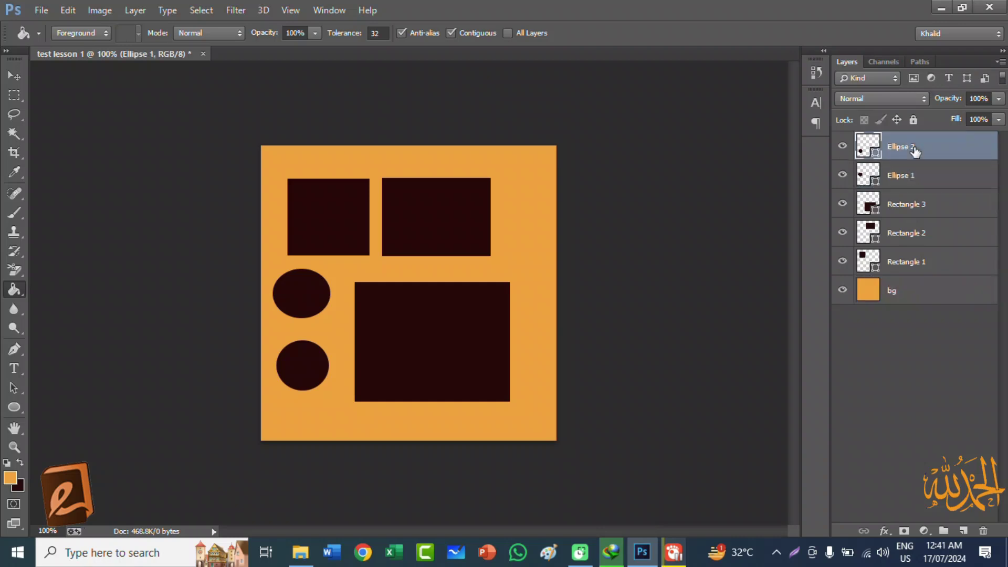
left_click(915, 180)
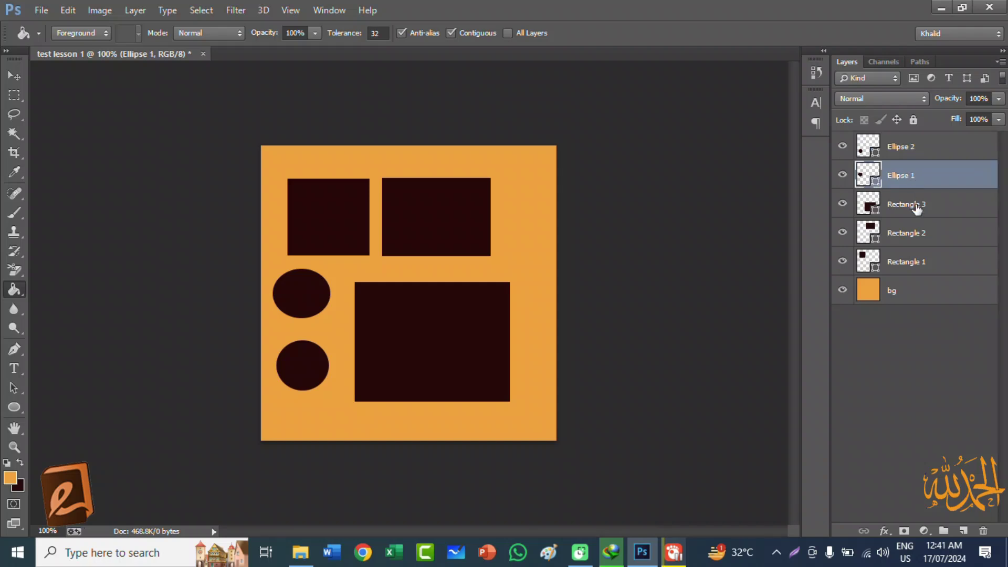
left_click(917, 207)
left_click(916, 182)
left_click(916, 152)
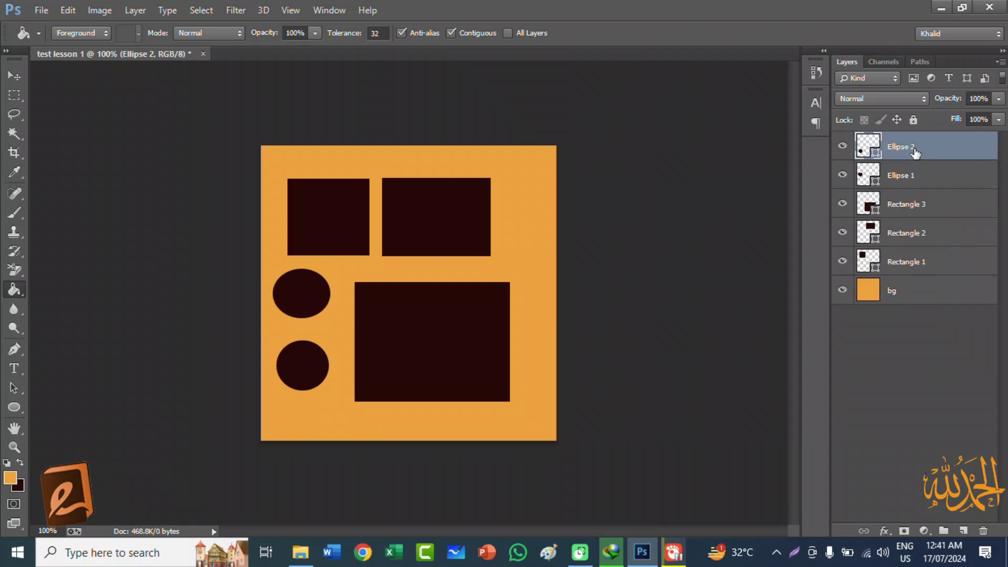
left_click(910, 180)
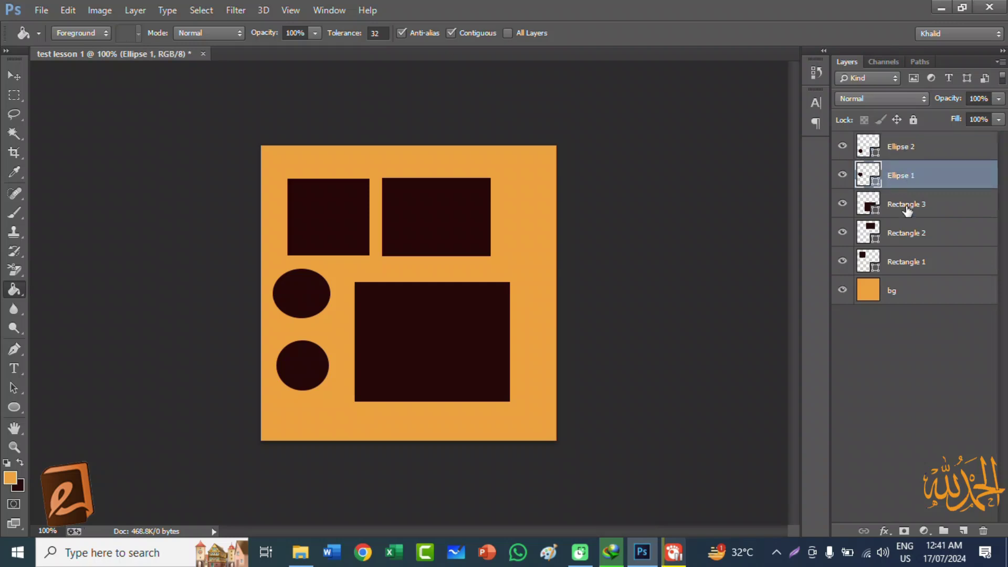
left_click(909, 212)
left_click(909, 229)
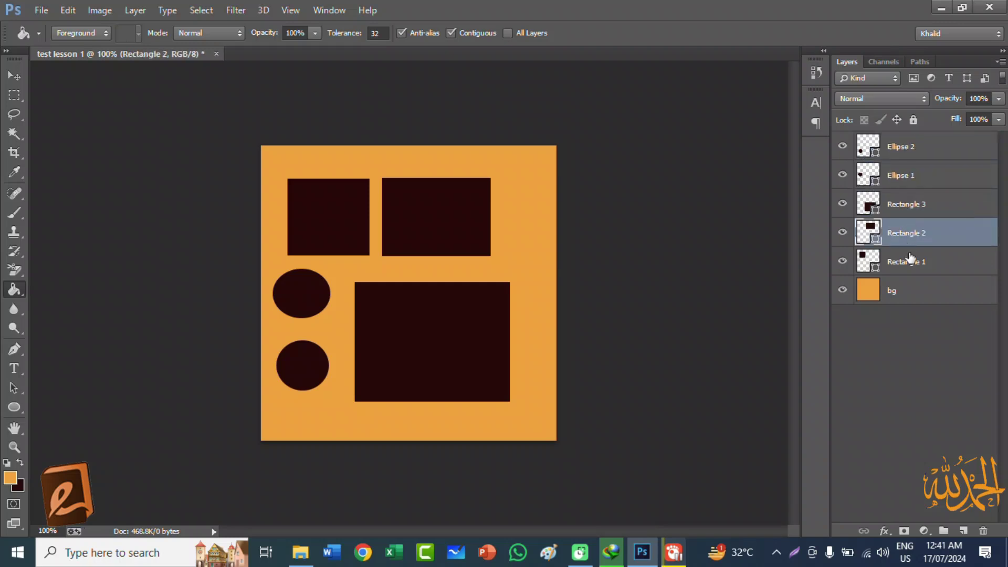
left_click(911, 258)
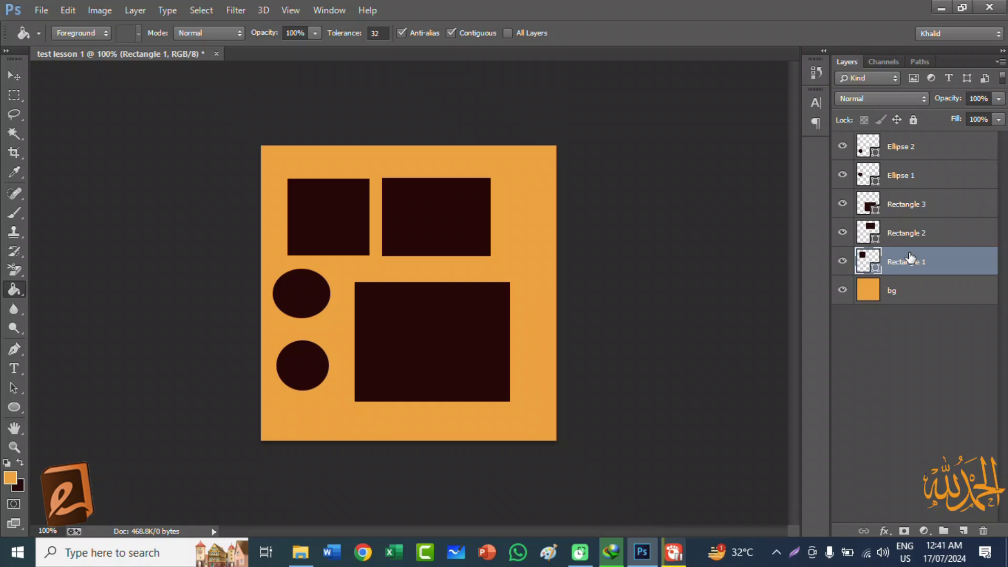
Group the Ellipse 2 and Ellipse 1 layers and name the group "eleps"
left_click(915, 149)
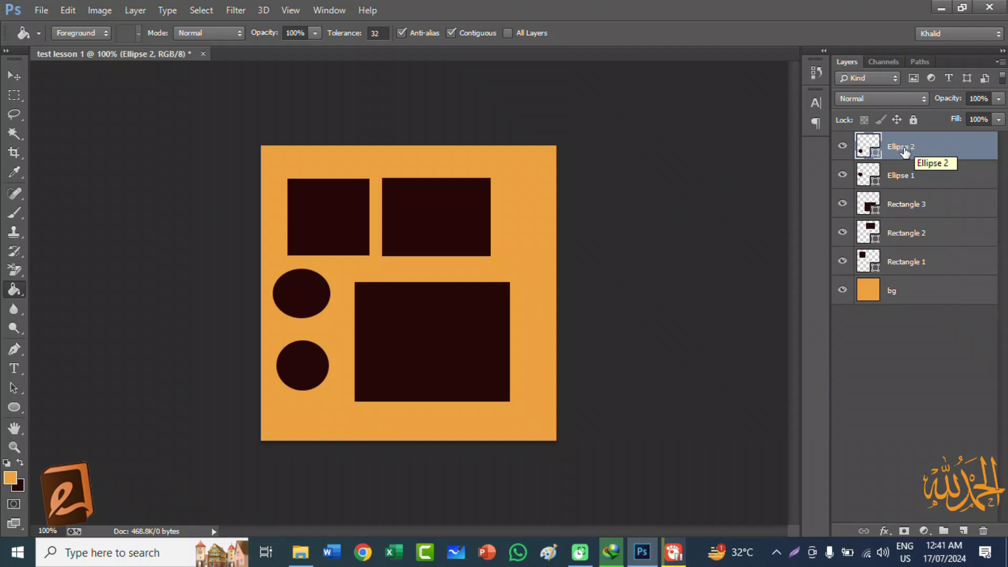
left_click(921, 179, "shift")
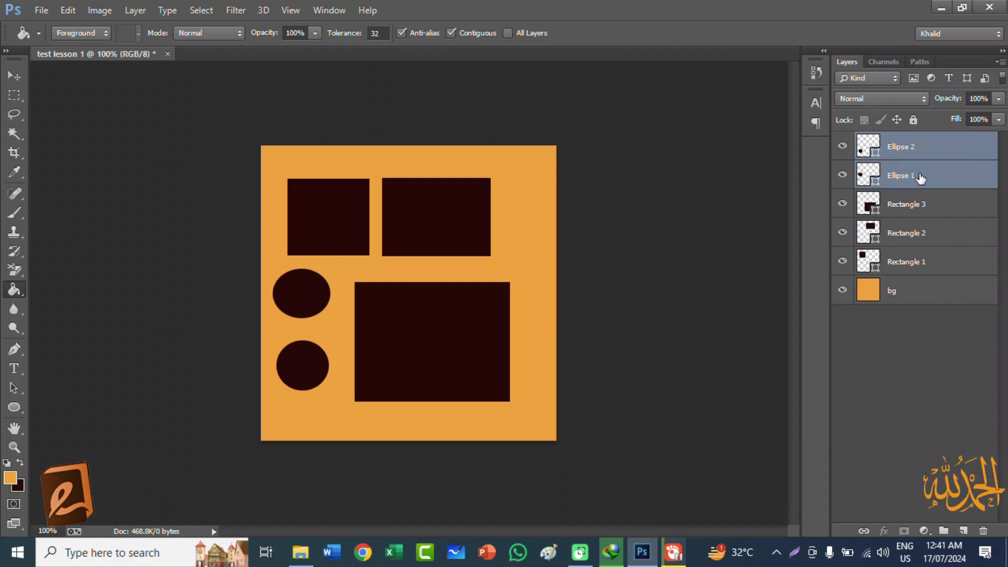
key("ctrl+g")
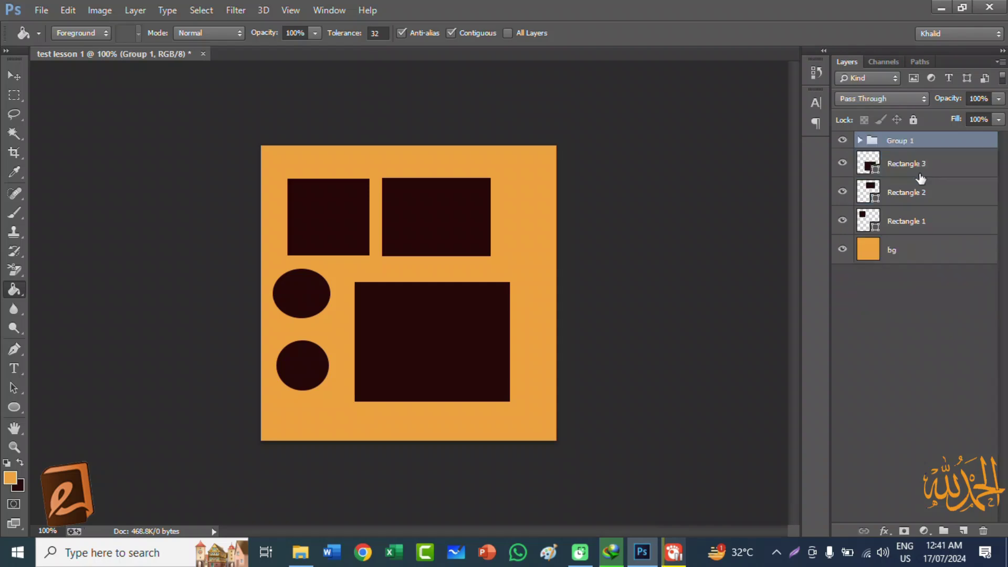
double_click(902, 141)
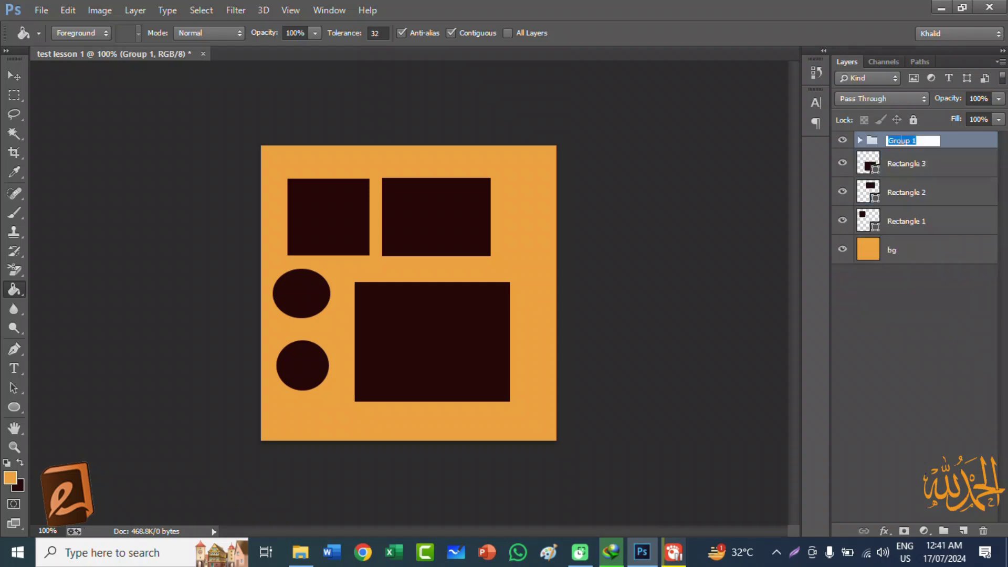
type("eleps")
left_click(917, 295)
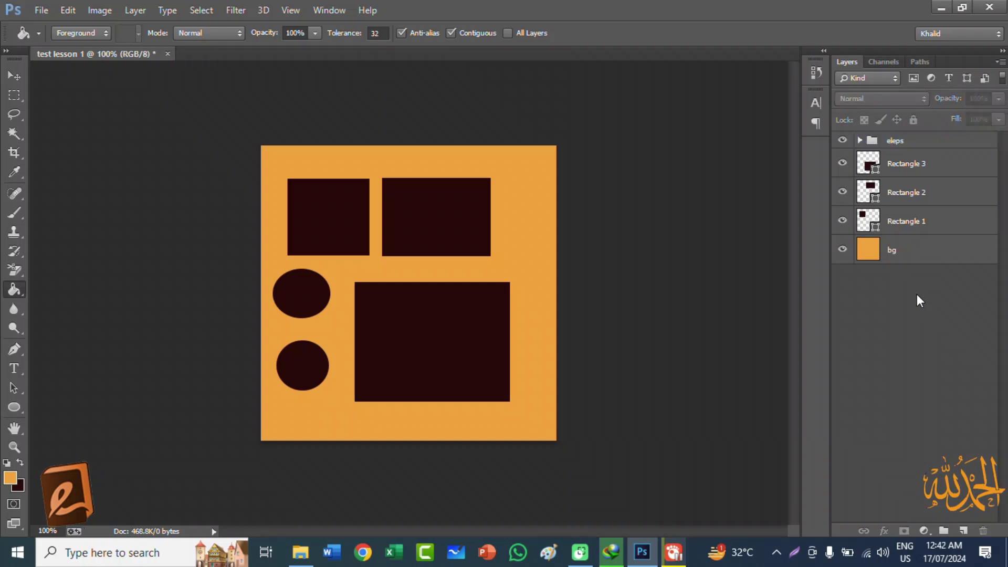
Correct the ellipse group's name to "Elips"
double_click(901, 141)
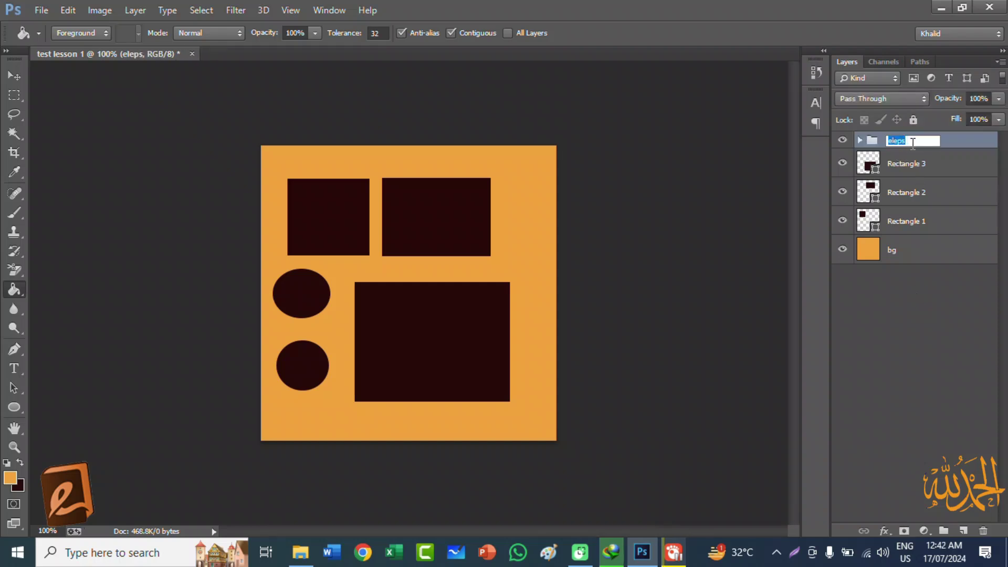
key("BackSpace")
type("Elips")
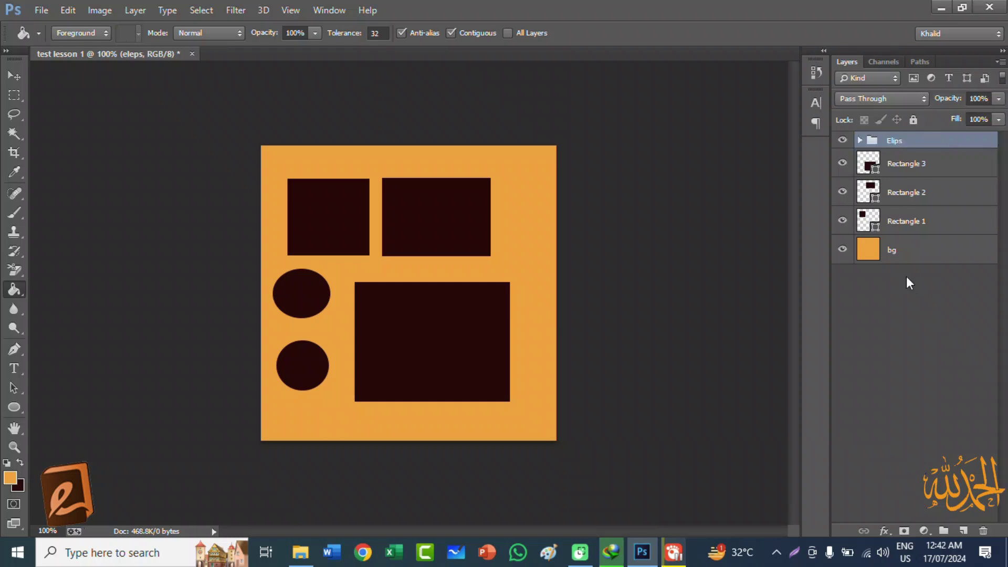
left_click(914, 163)
left_click(914, 168)
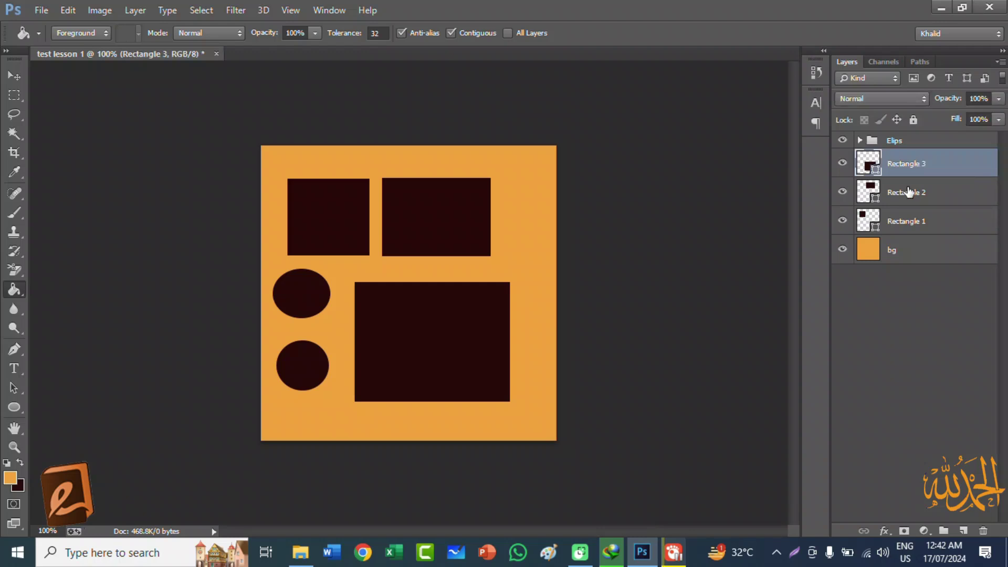
left_click(909, 193, "ctrl")
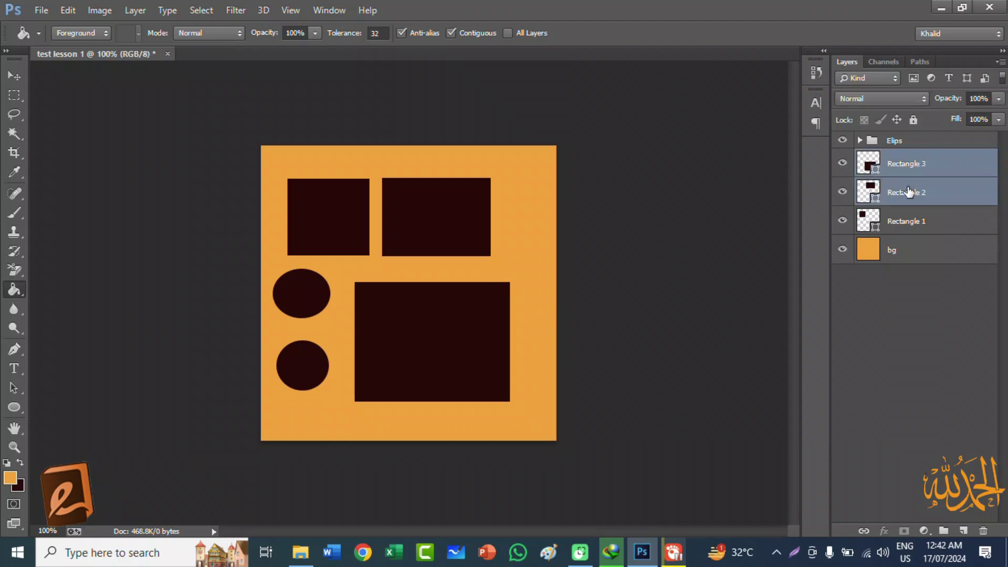
left_click(908, 221, "ctrl")
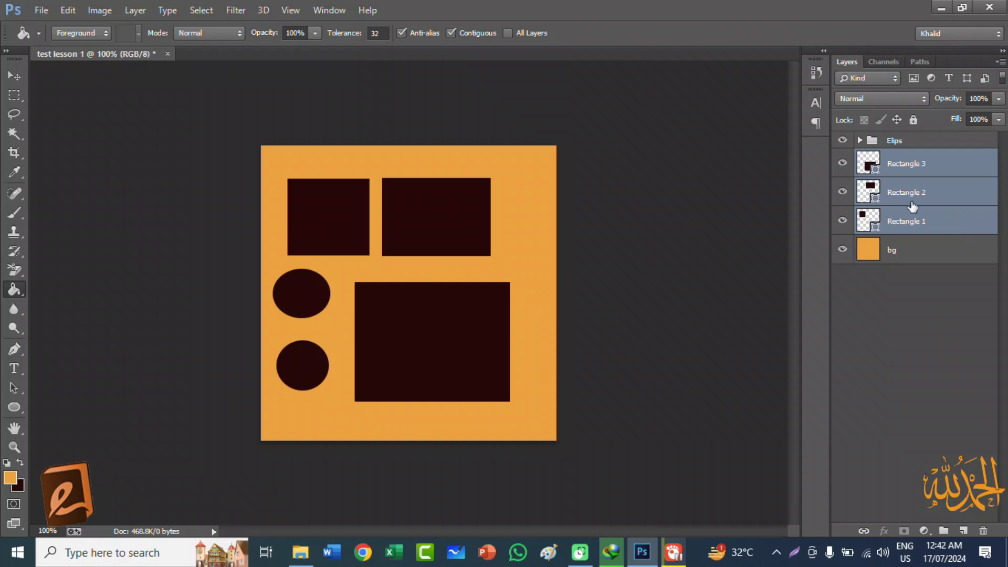
left_click(920, 212)
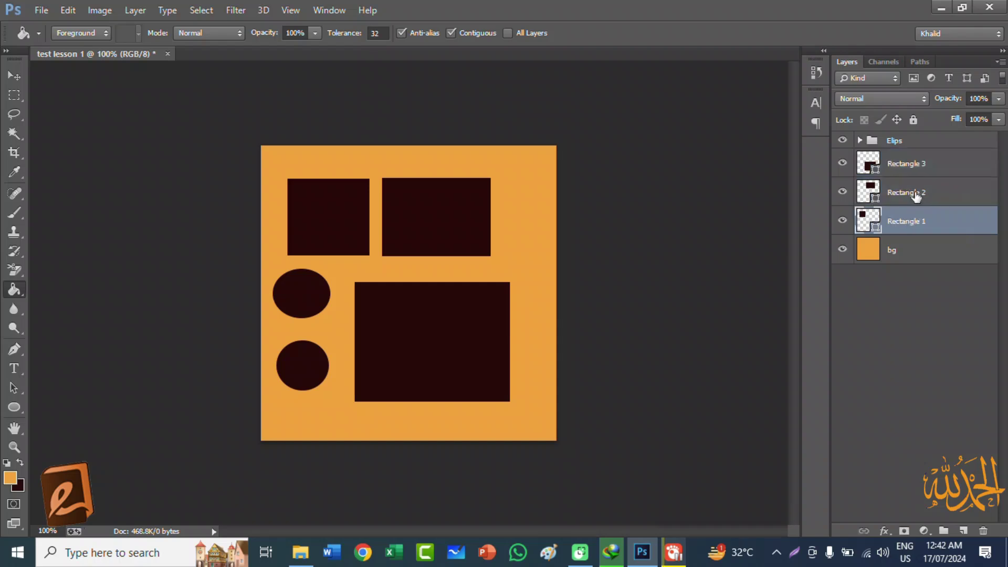
Group the Rectangle 3, Rectangle 2 and Rectangle 1 layers together
left_click(909, 164)
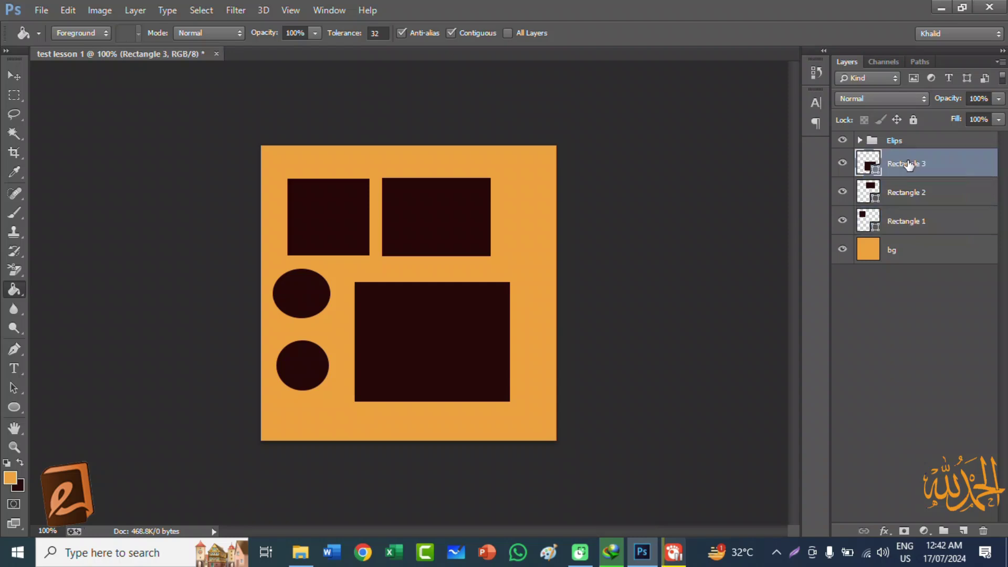
left_click(915, 223, "shift")
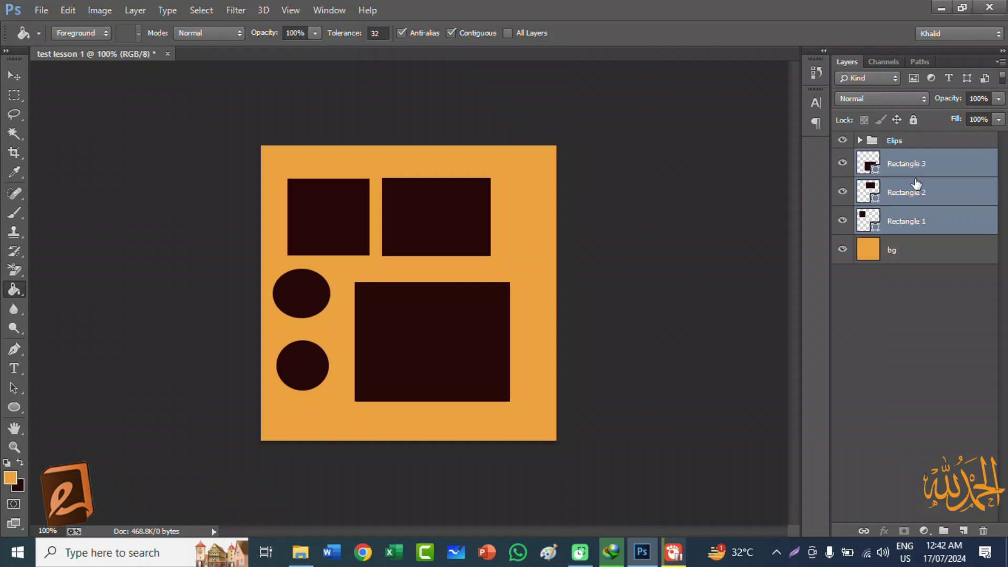
key("ctrl+g")
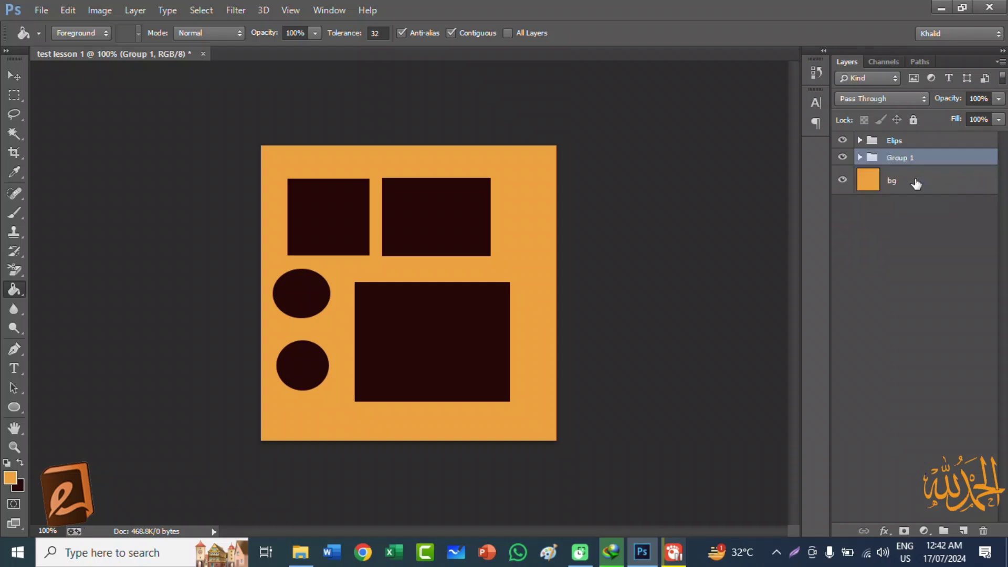
Rename the group of rectangle layers as "recagles"
double_click(905, 159)
type("rec")
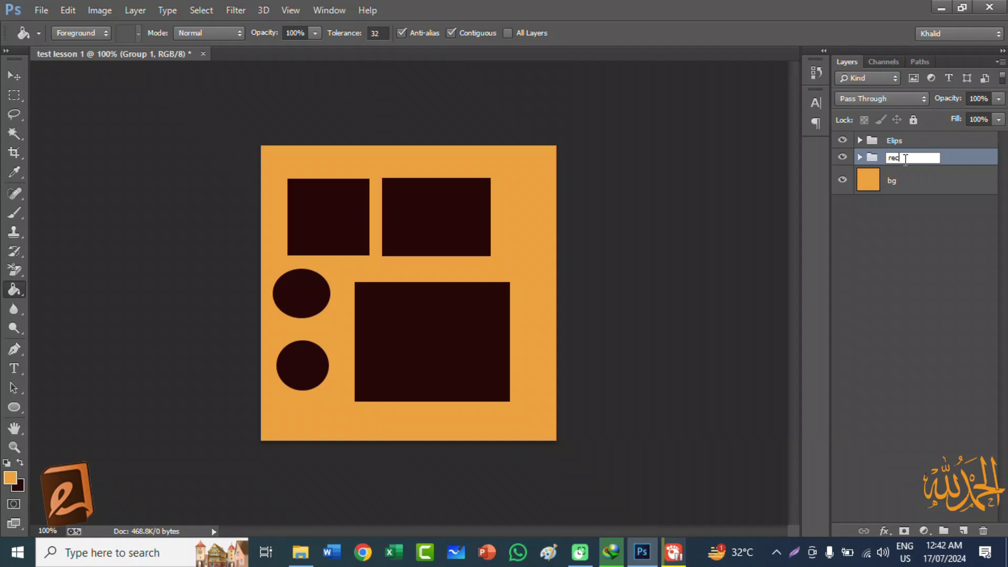
type("agles")
left_click(905, 277)
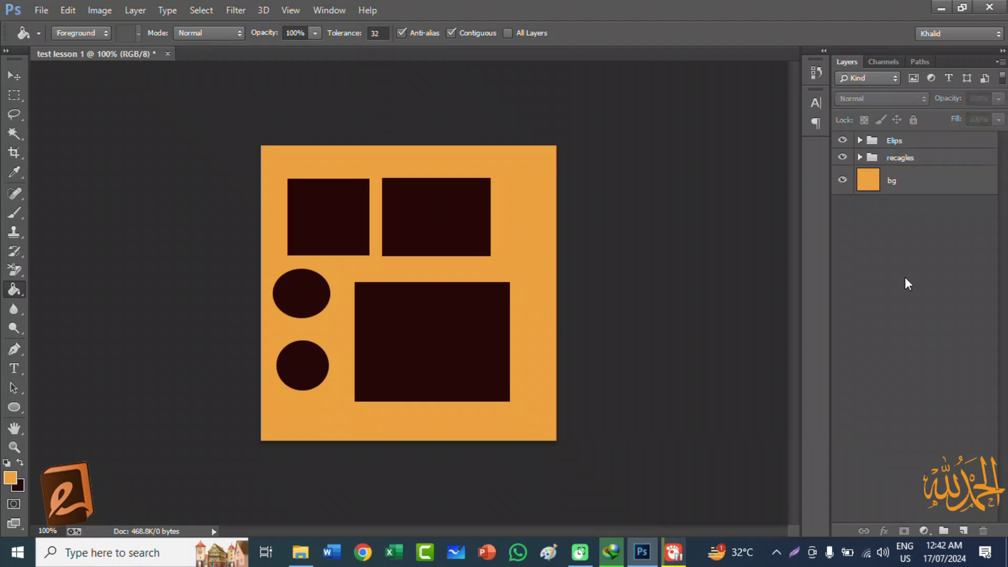
Expand the Elips and recagles groups in turn to view the layers inside, and collapse each one again
left_click(860, 142)
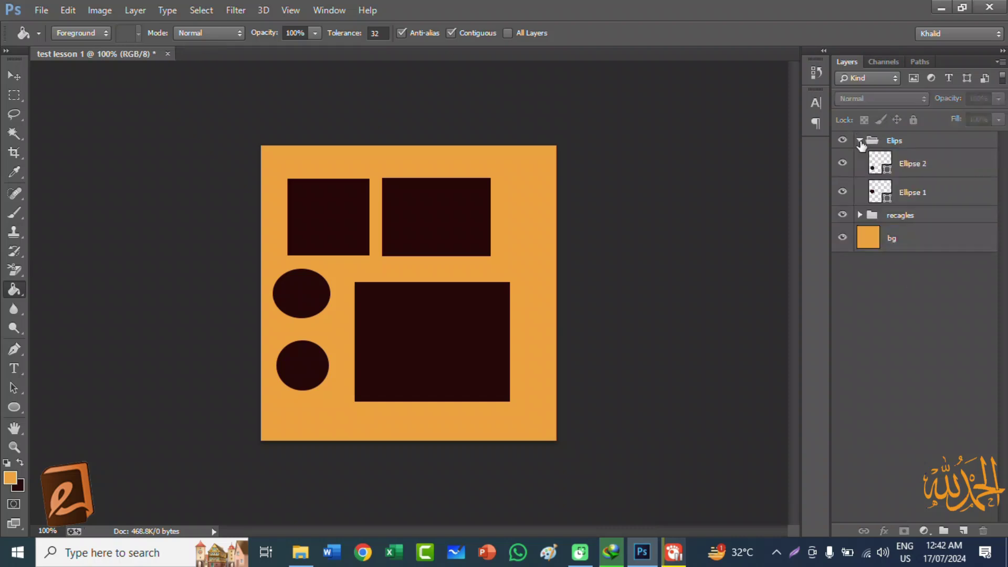
left_click(860, 142)
left_click(860, 158)
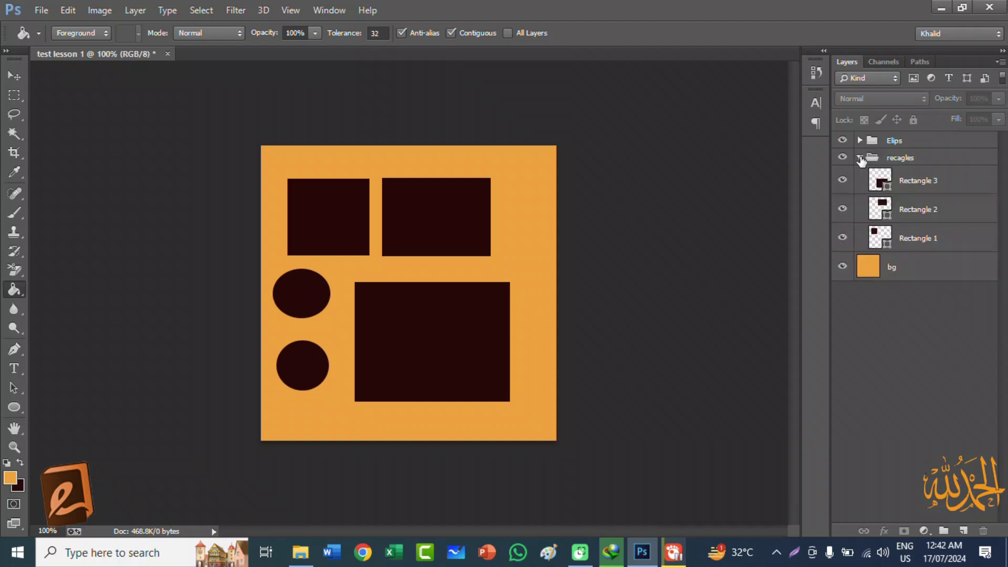
left_click(860, 158)
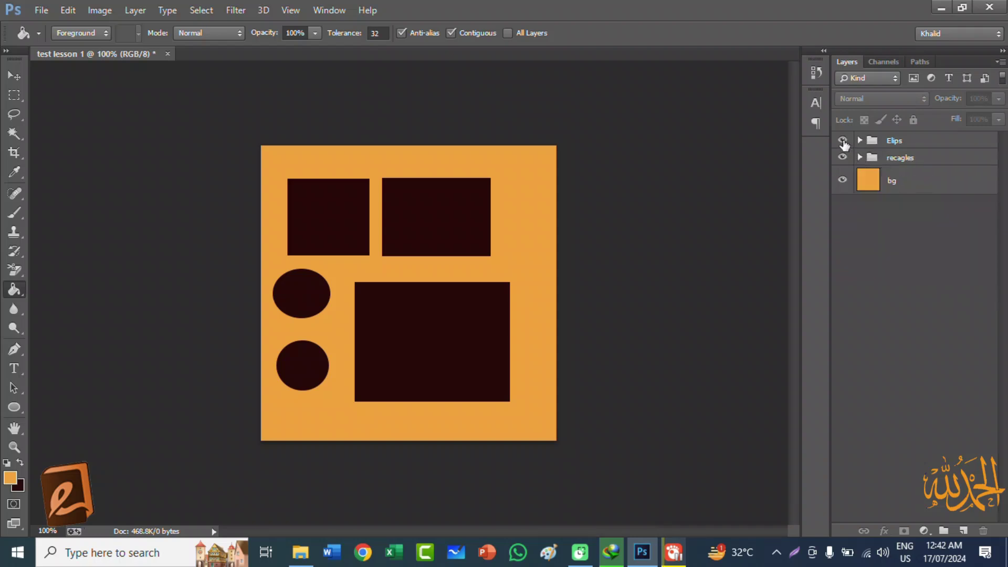
Hide and reshow the Elips group and the recagles group to check which shapes each one controls
left_click(843, 141)
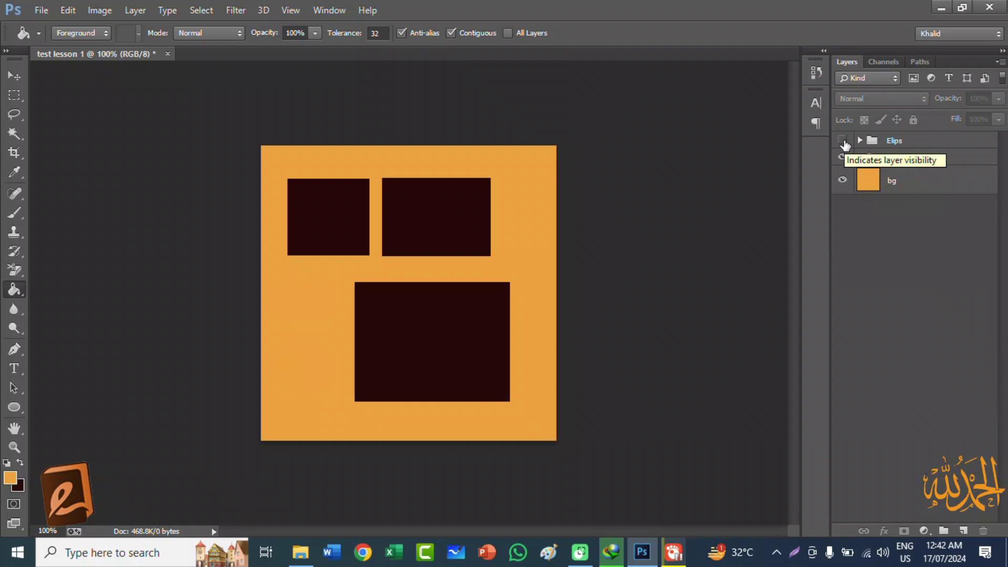
left_click(844, 143)
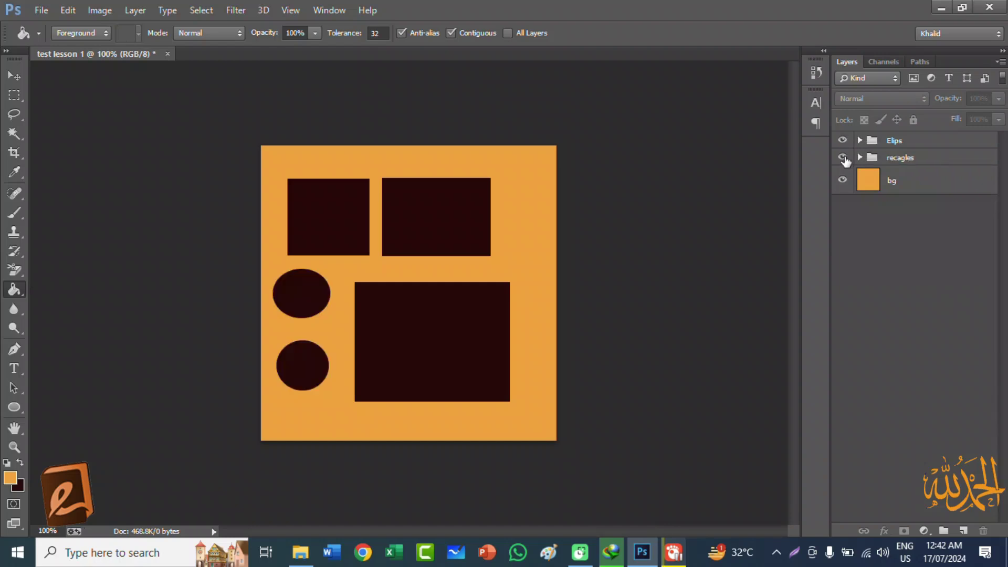
left_click(843, 158)
left_click(842, 157)
Expand the recagles group and switch the Rectangle 3 layer's visibility off and on to see its effect
left_click(860, 159)
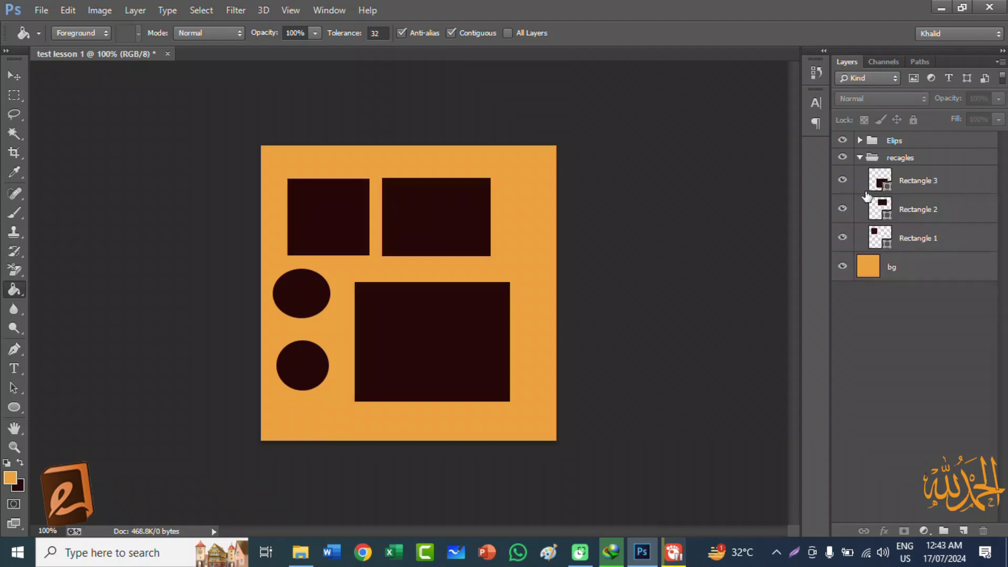
left_click(843, 180)
left_click(843, 180)
left_click(843, 181)
left_click(842, 181)
Close the tab group containing the layers list, and practise showing and hiding it until it is displayed again
right_click(964, 62)
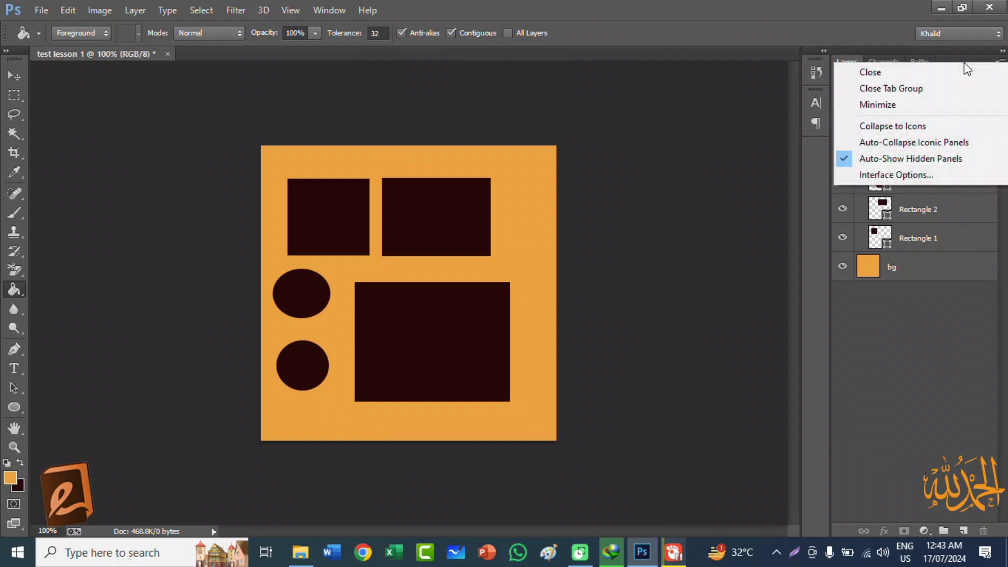
left_click(934, 89)
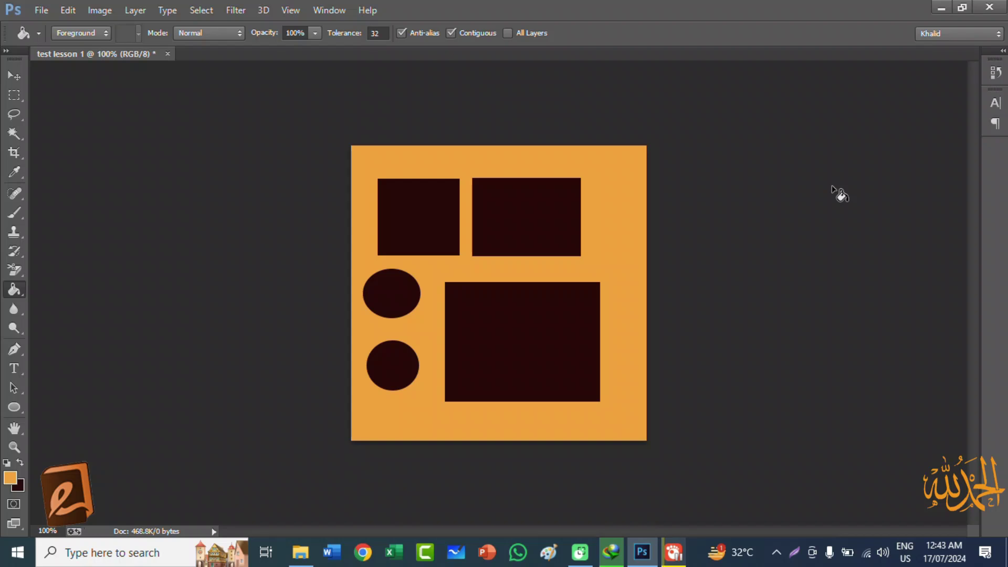
key("F7")
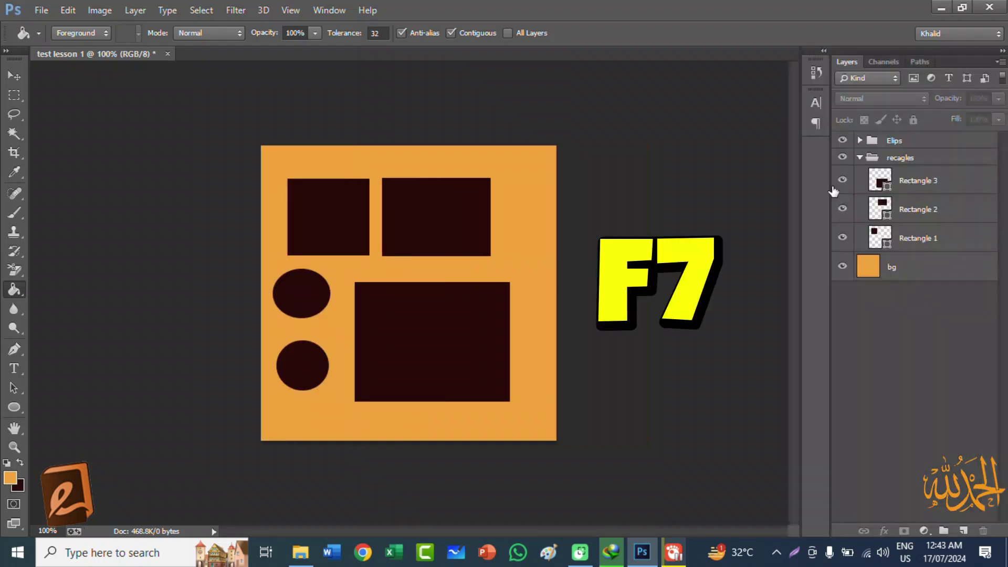
key("F7")
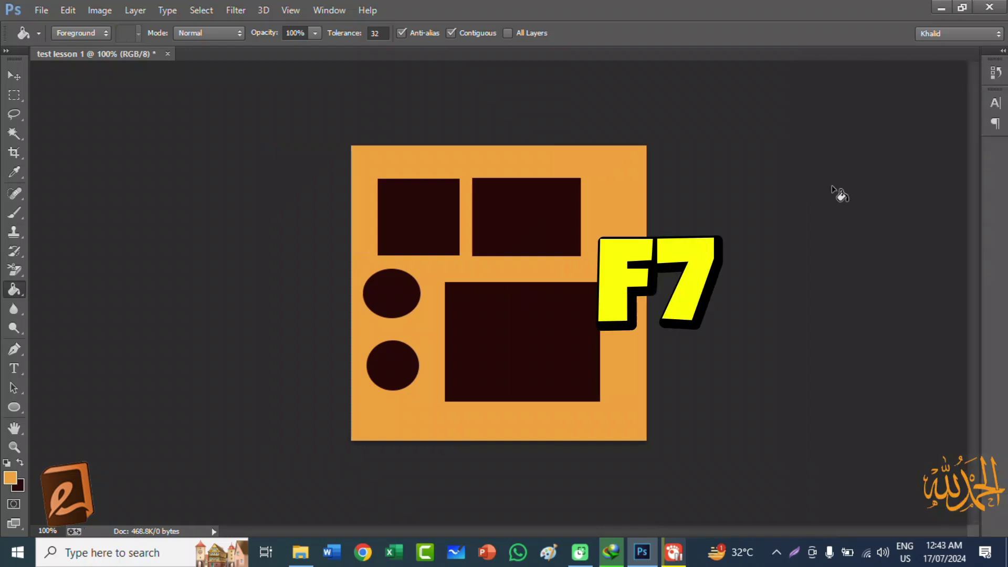
key("F7")
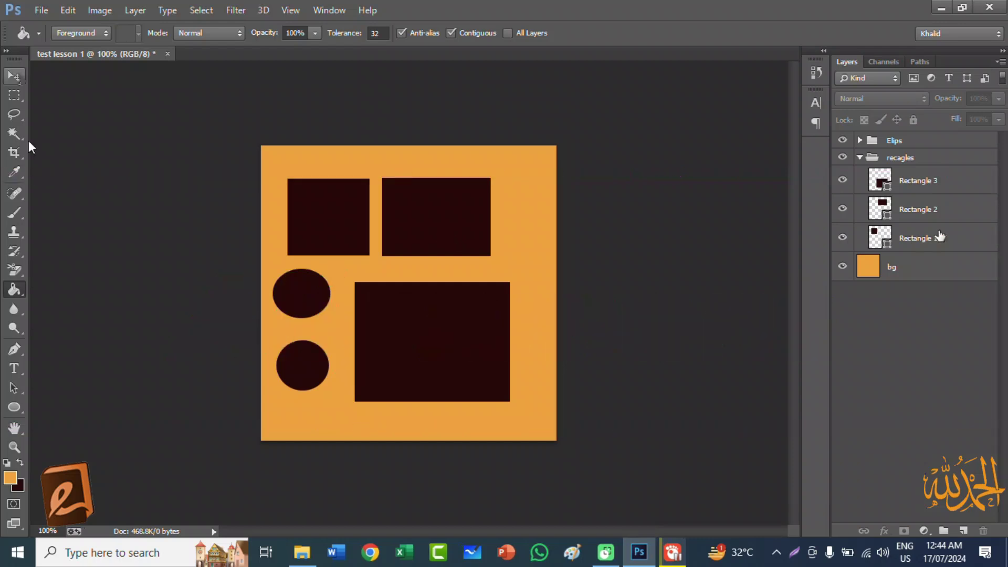
Collapse the recagles group and move all its rectangles together towards the upper right of the canvas with the Move tool
left_click(919, 180)
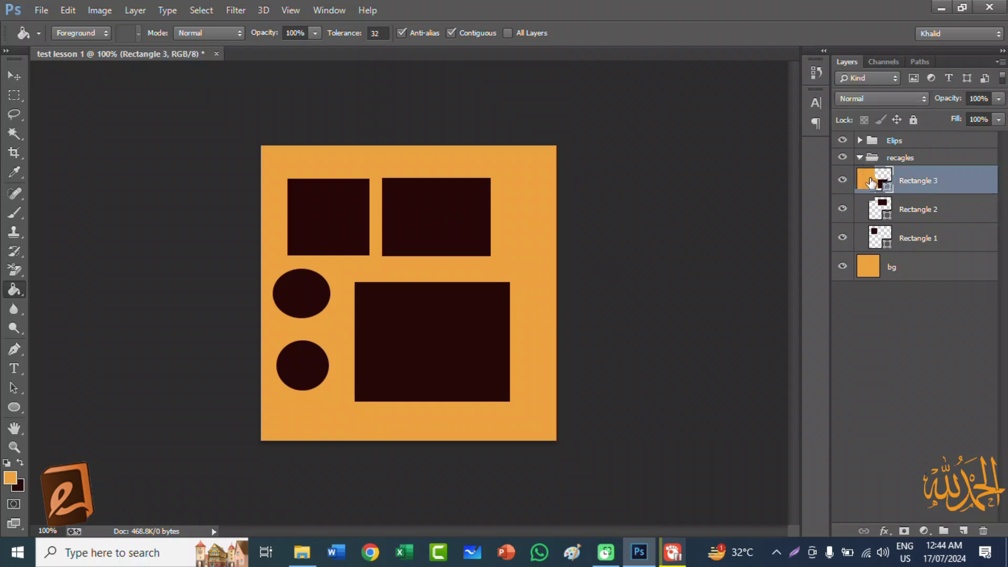
left_click(860, 157)
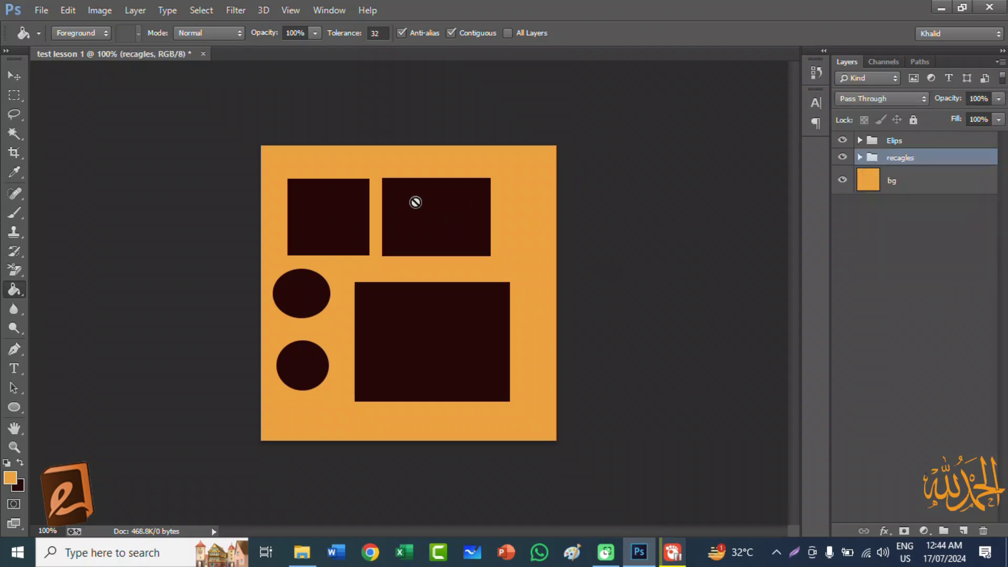
left_click(16, 77)
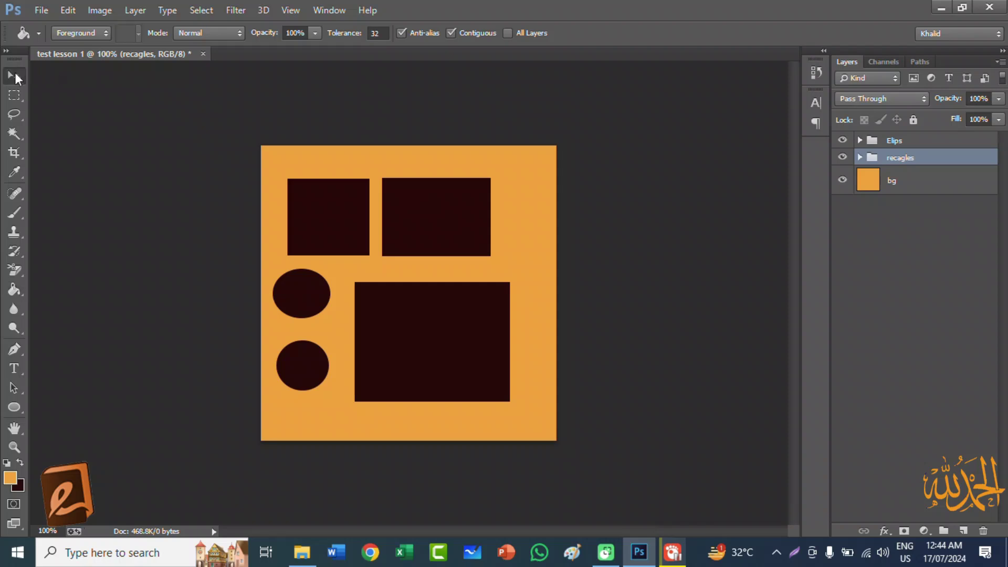
left_click_drag(344, 207, 362, 188)
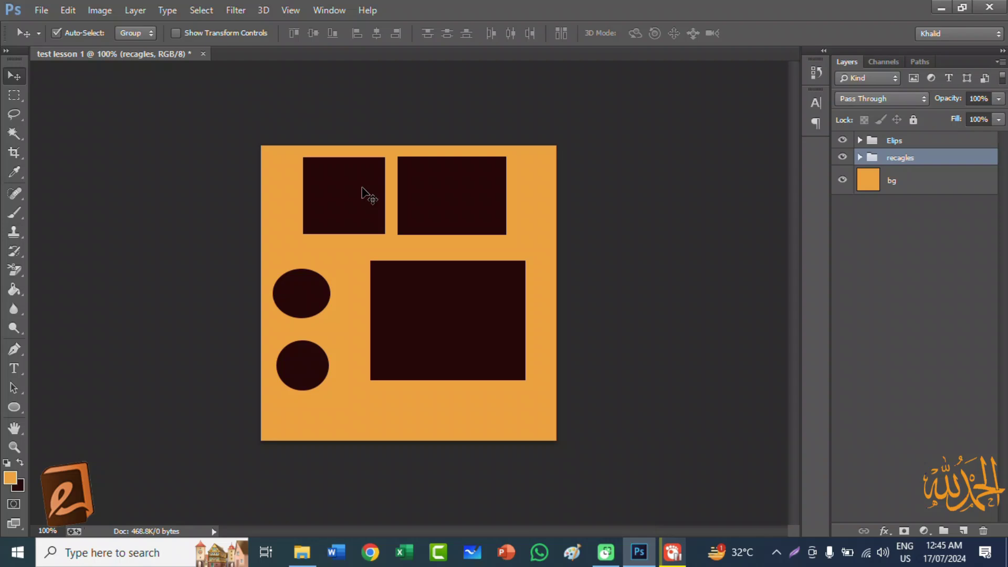
left_click_drag(371, 191, 378, 196)
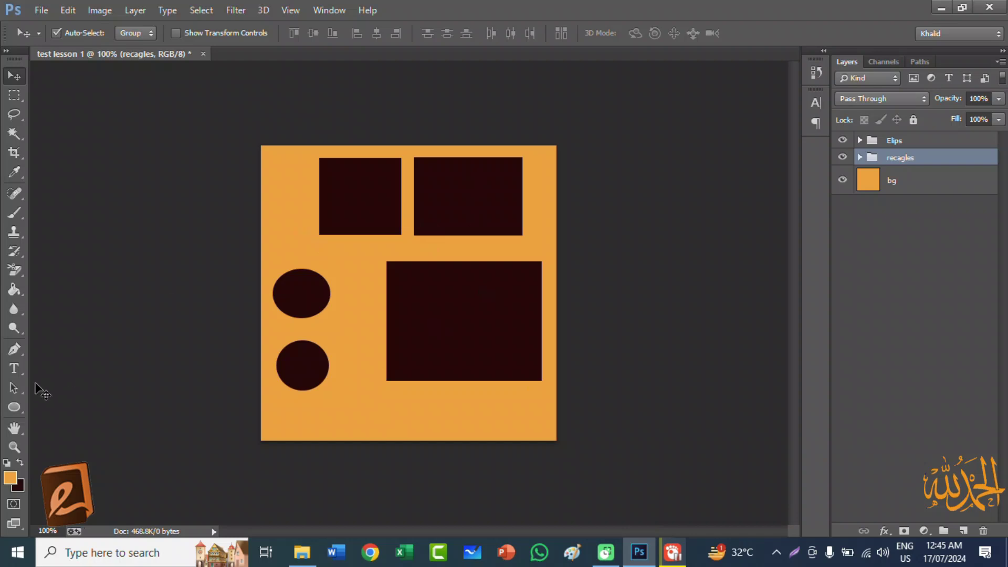
Select the bg layer and set the foreground color to dark brown (#342818)
left_click(908, 185)
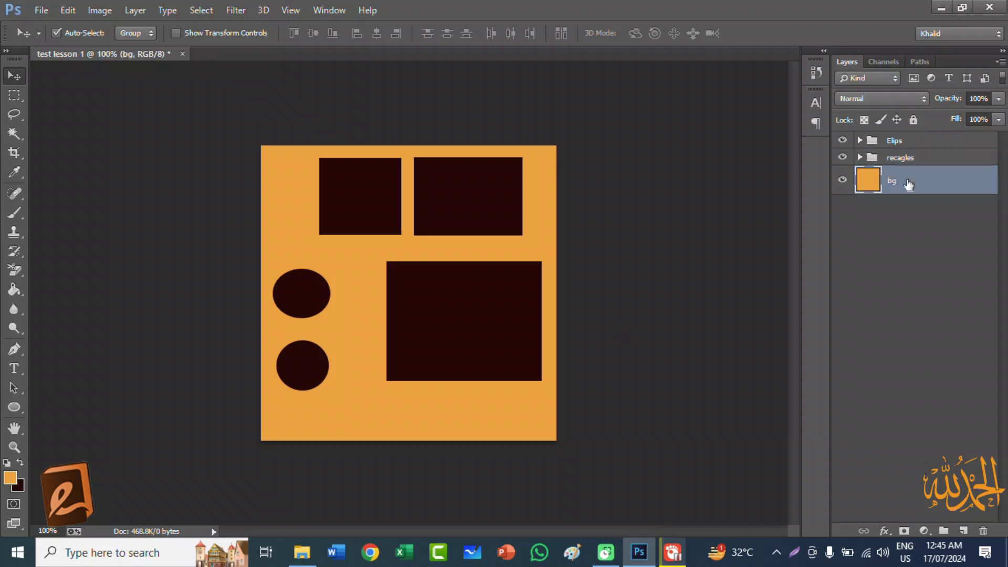
left_click(11, 477)
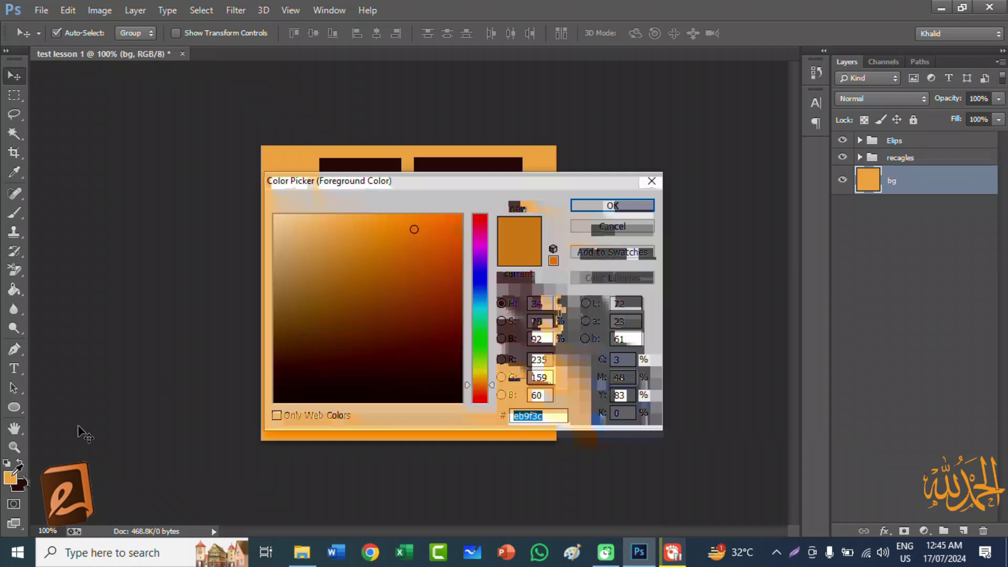
left_click(610, 206)
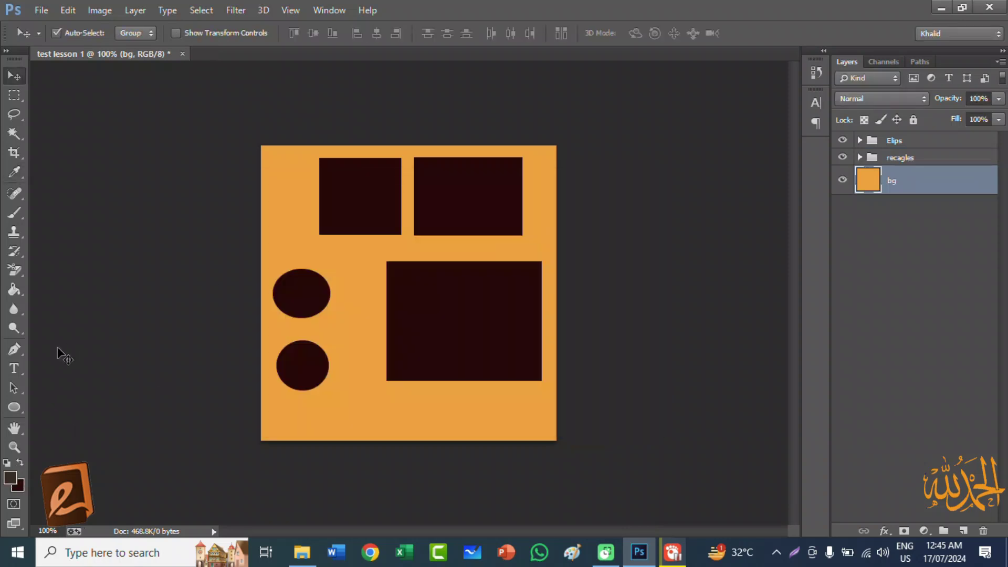
Fill the bg layer with the dark brown foreground color, undo the fill and return to the Move tool
key("g")
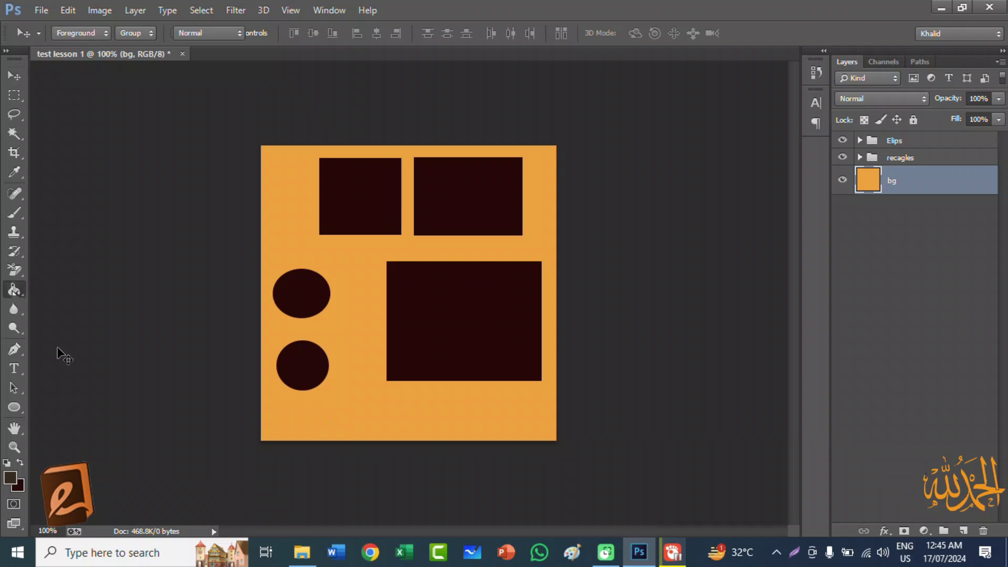
left_click(321, 414)
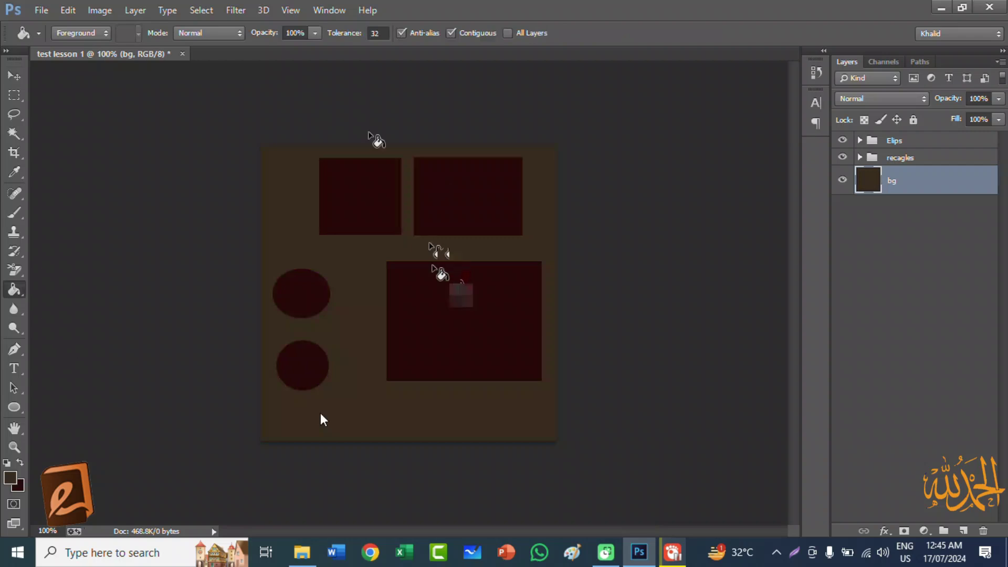
key("ctrl+z")
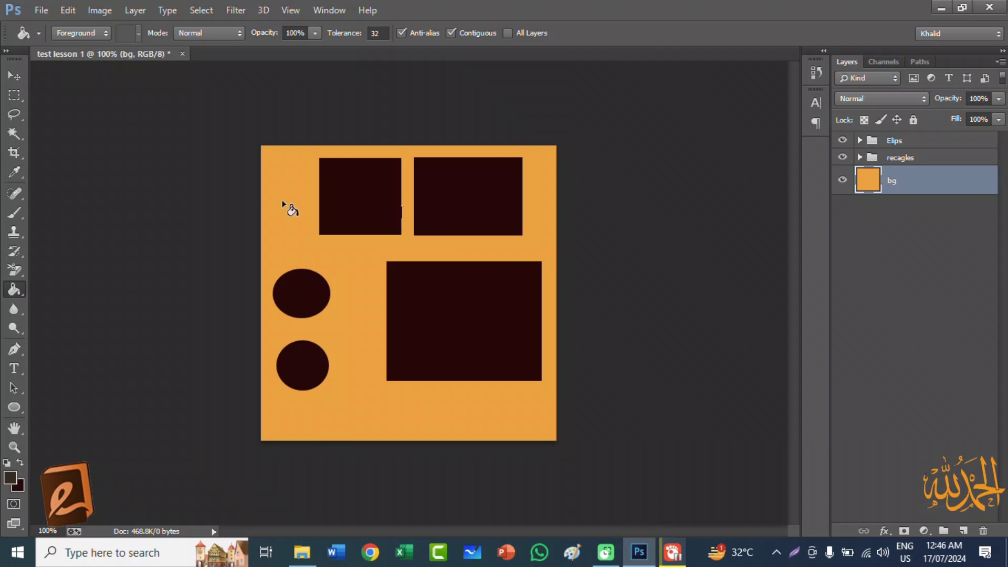
key("v")
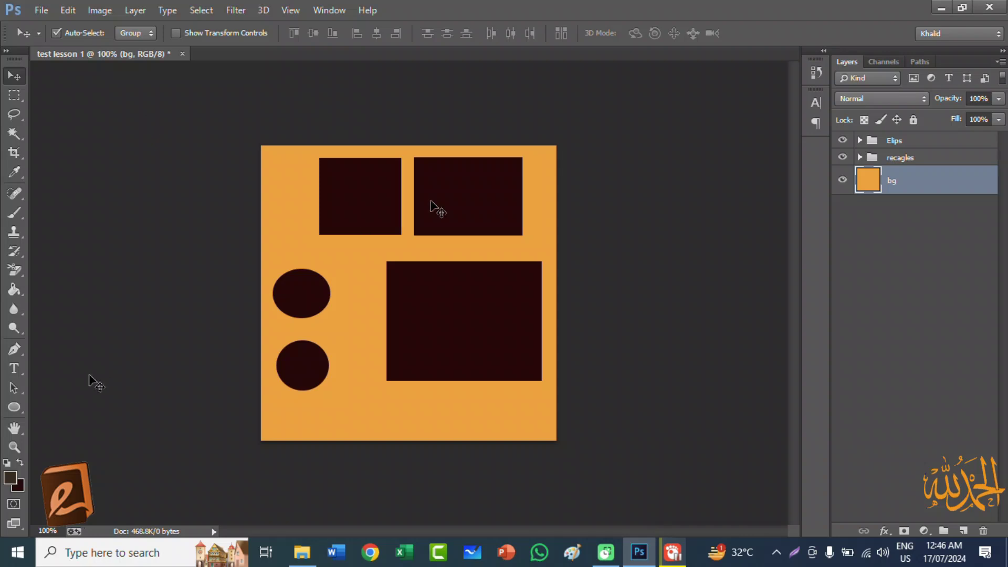
Try out several orange and brown shades for the foreground color in the Color Picker
left_click(10, 478)
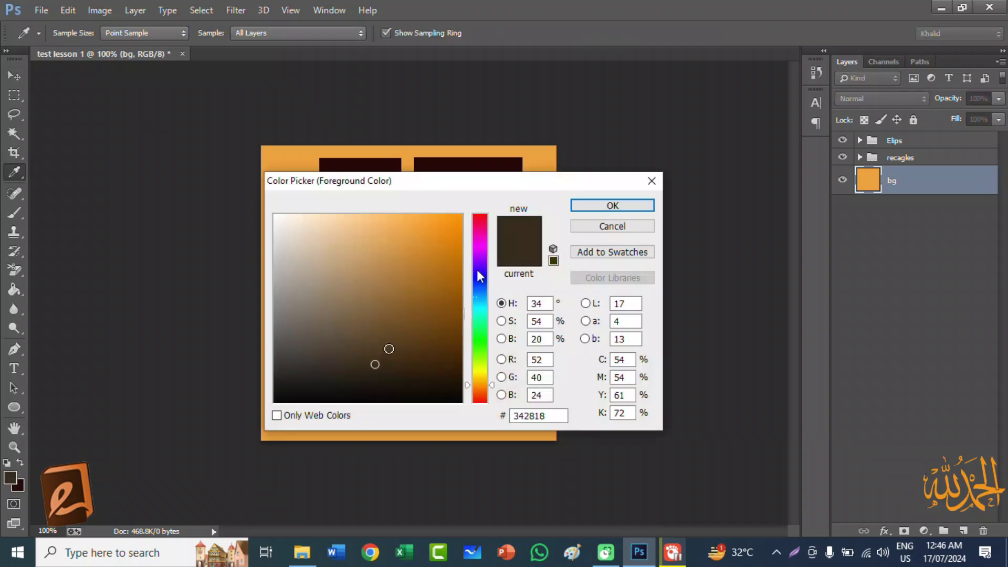
key("Tab")
type("eb8d13")
left_click(457, 220)
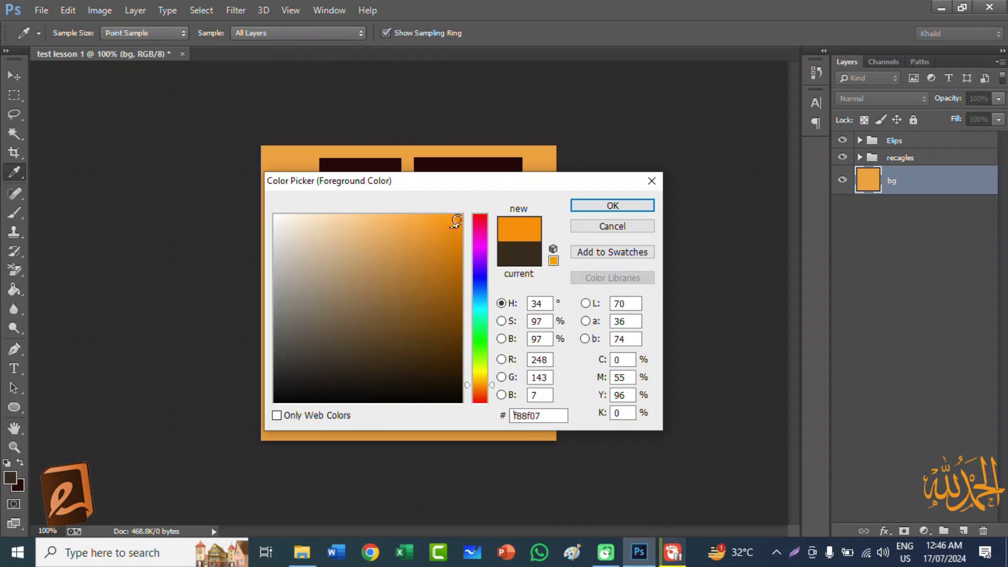
left_click(460, 218)
left_click(409, 228)
left_click(381, 239)
left_click(390, 295)
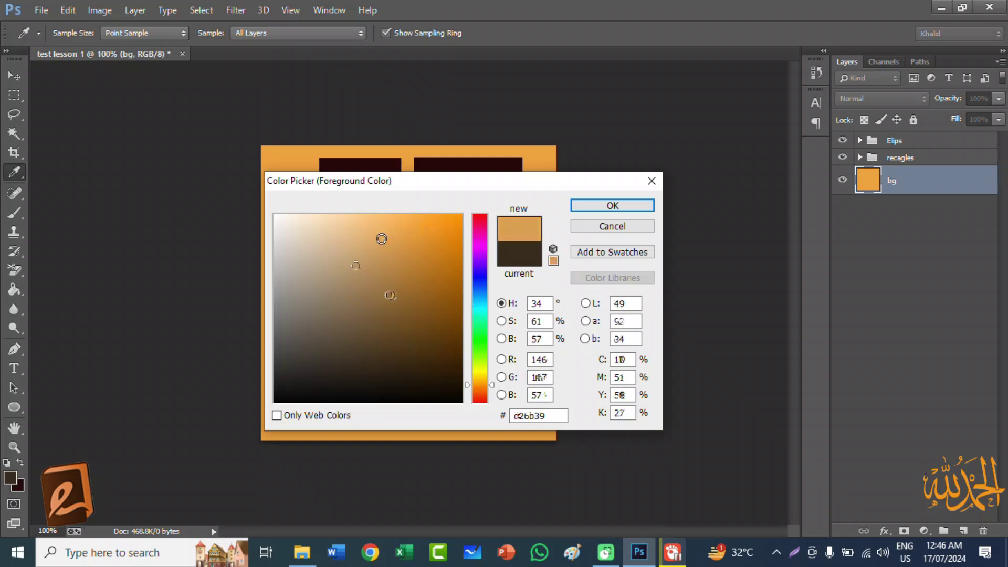
left_click(422, 311)
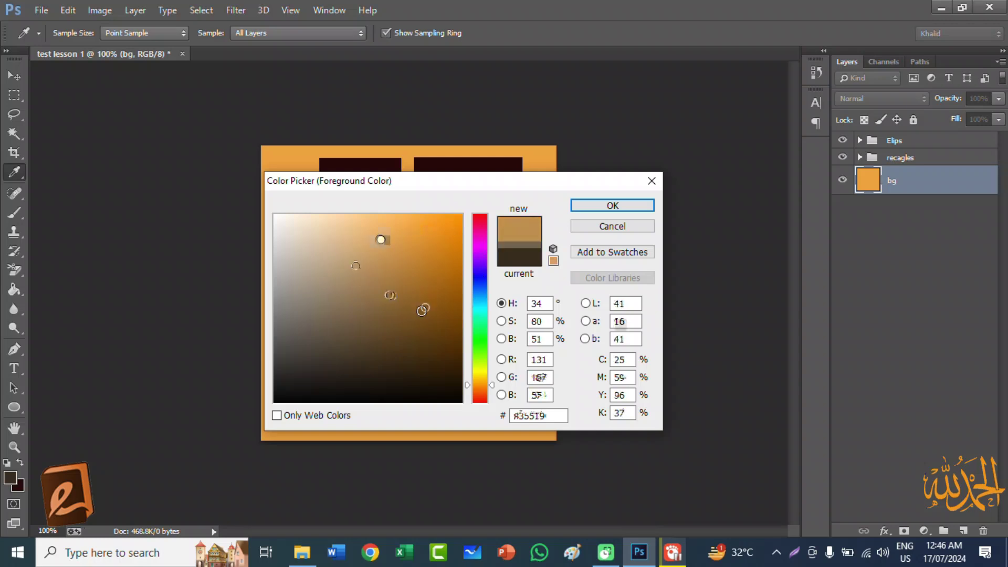
Try red and green hues with different shades for the foreground color, and discard the choice
left_click(480, 219)
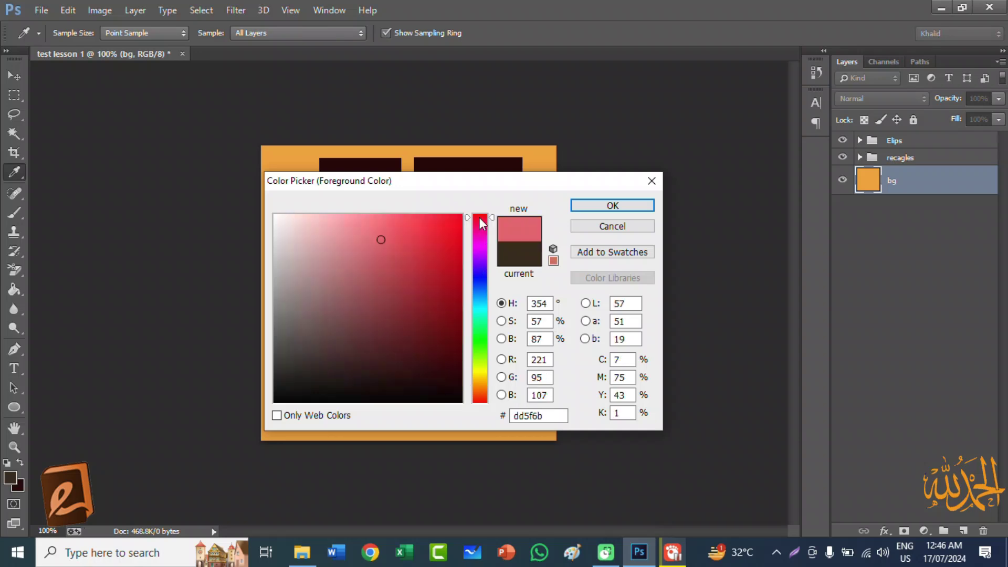
mouse_move(383, 236)
left_mouse_down()
mouse_move(350, 306)
mouse_move(385, 248)
mouse_move(390, 306)
mouse_move(401, 292)
mouse_move(366, 261)
left_mouse_up()
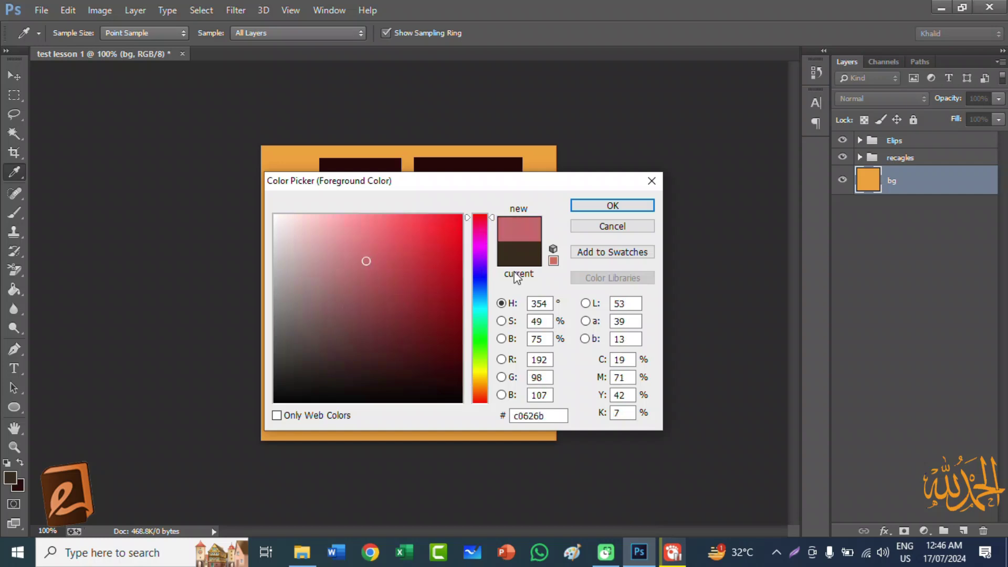
left_click(480, 338)
mouse_move(453, 241)
left_mouse_down()
mouse_move(433, 254)
mouse_move(448, 359)
mouse_move(318, 292)
left_mouse_up()
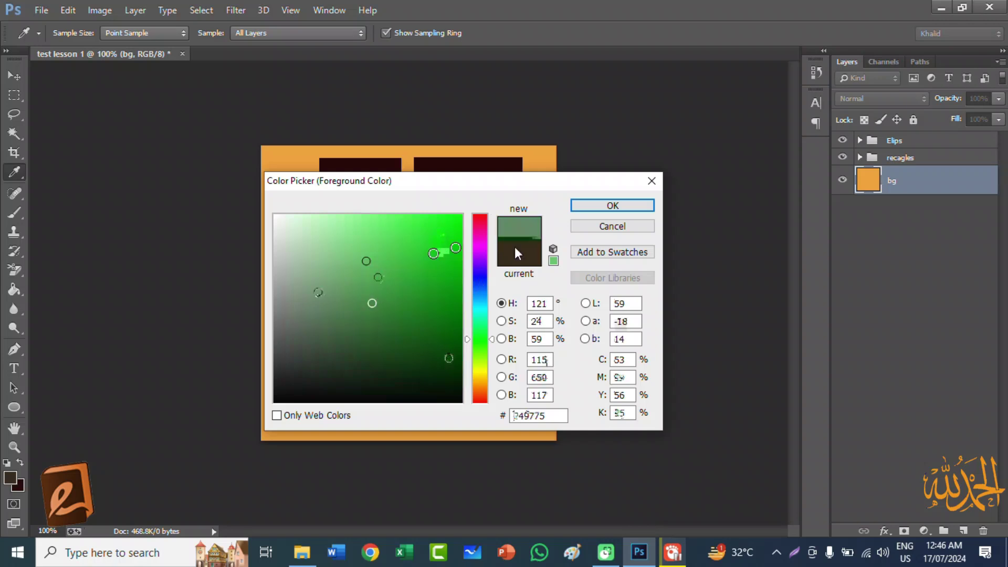
left_click(610, 229)
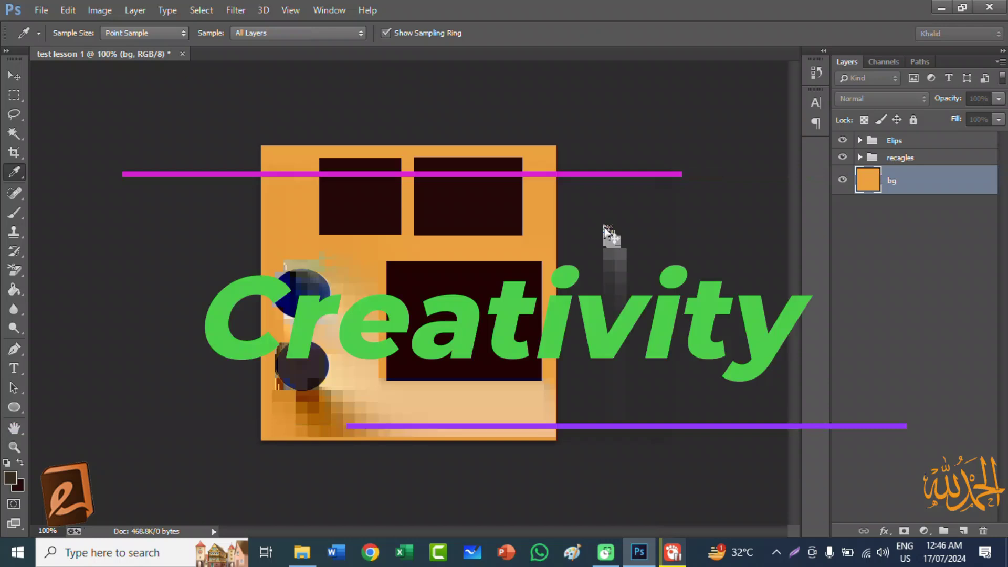
key("v")
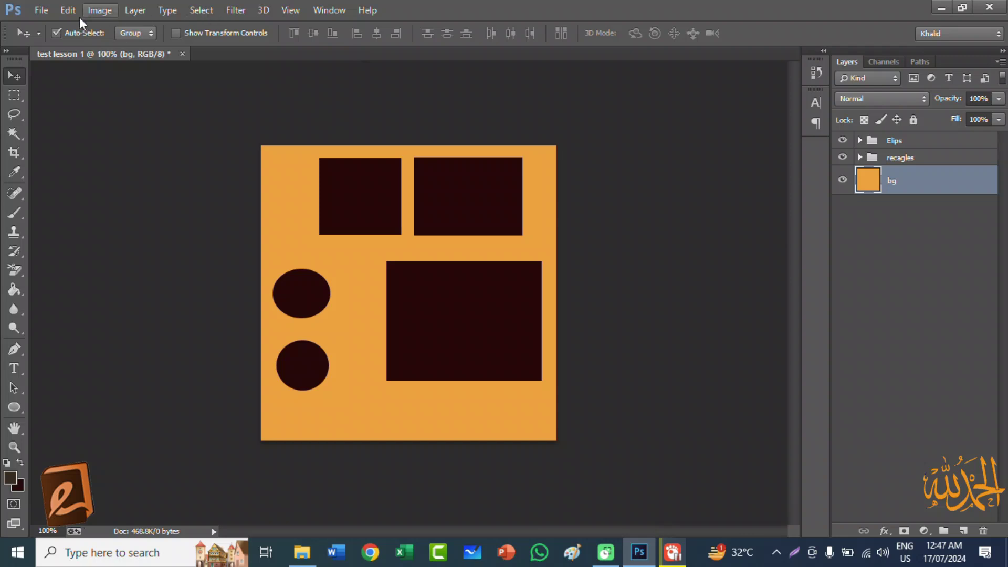
Expand the recagles group to review its rectangle layers, and collapse it again
left_click(861, 158)
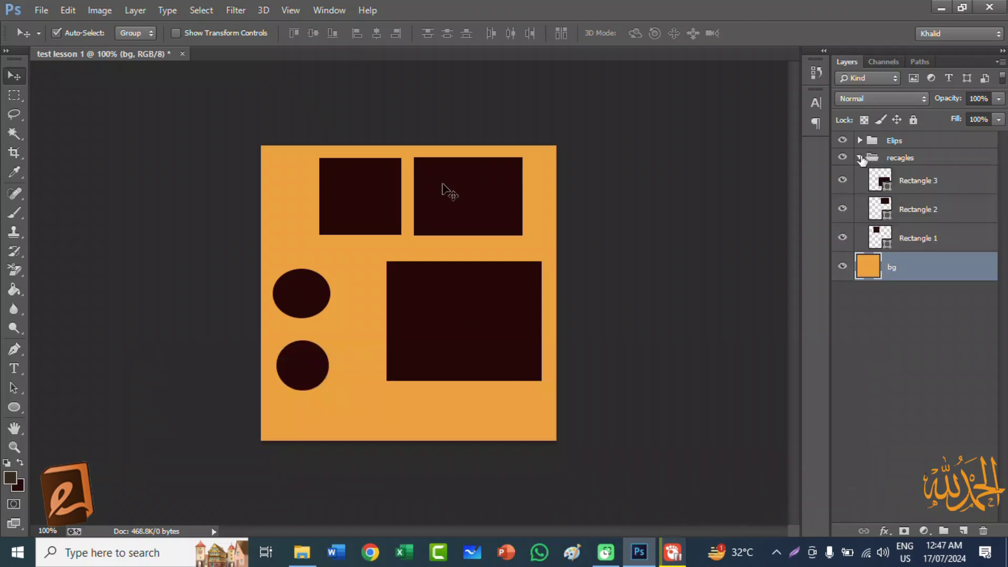
key("c")
left_click(861, 157)
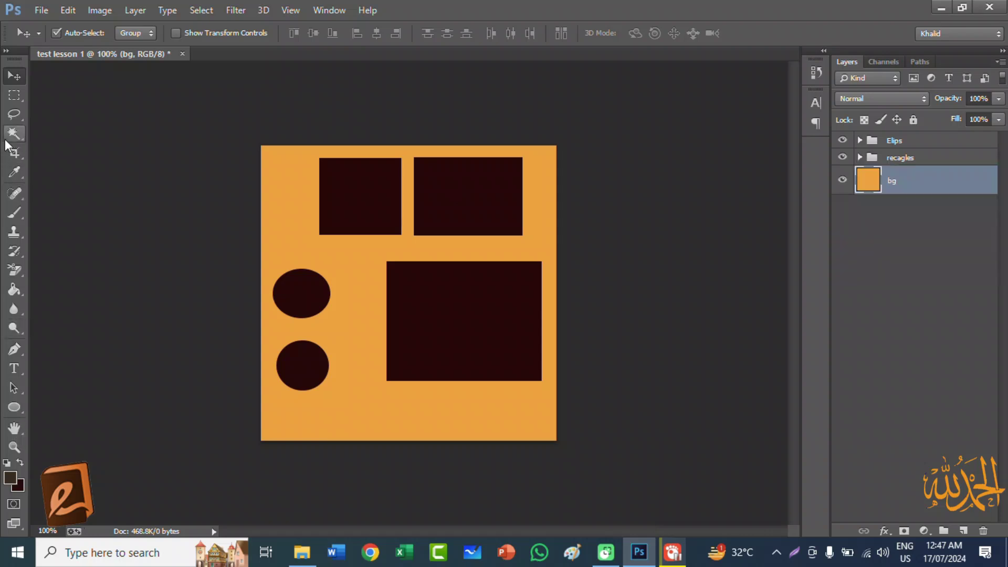